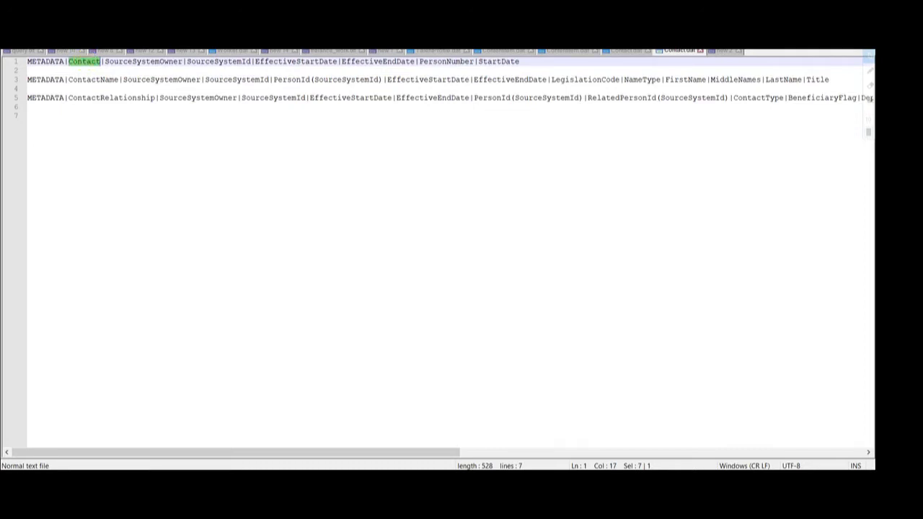
pyautogui.moveTo(519, 61); pyautogui.dragTo(10, 62)
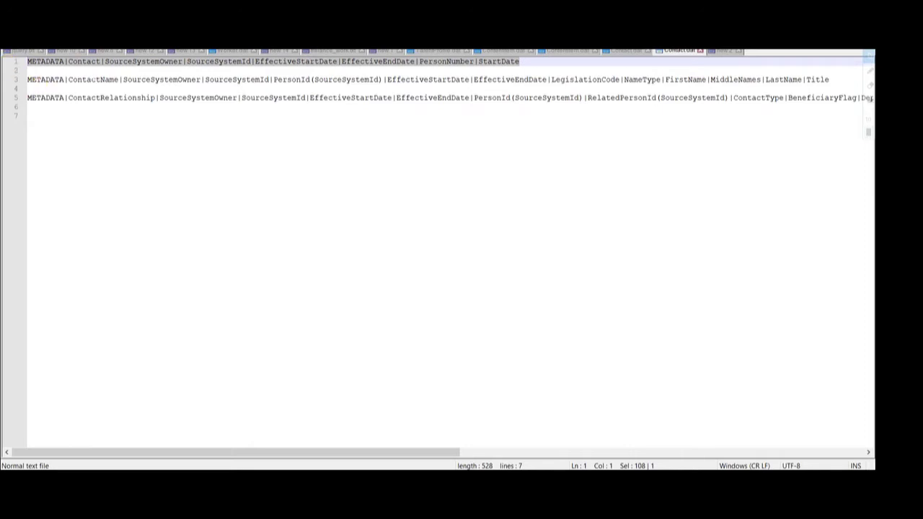
pyautogui.doubleClick(93, 80)
pyautogui.doubleClick(103, 98)
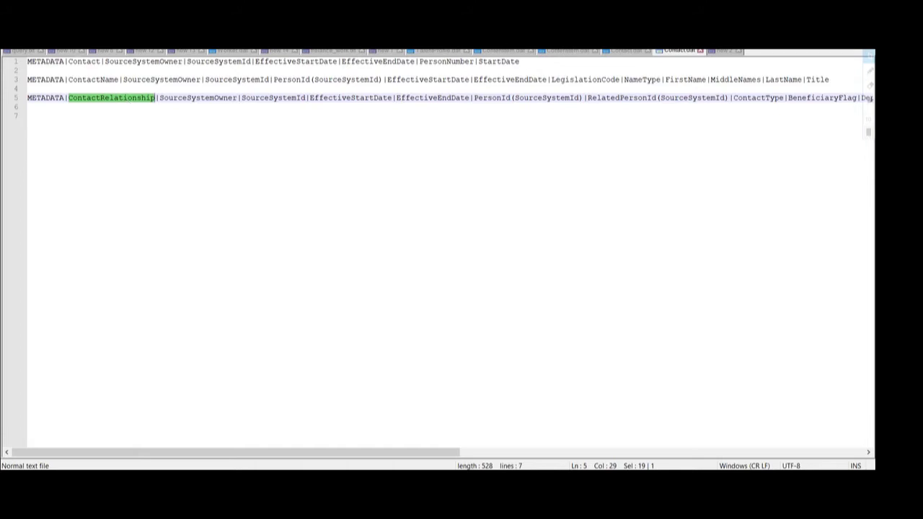
pyautogui.moveTo(28, 61); pyautogui.dragTo(268, 155)
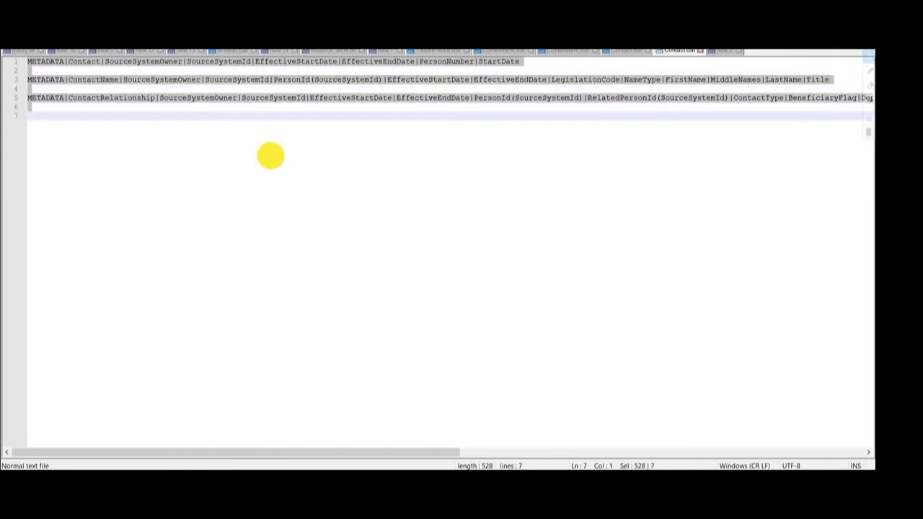
# Start a data row reading MERGE|Contact directly below the Contact metadata line, keeping a blank line after it.
pyautogui.click(40, 70)
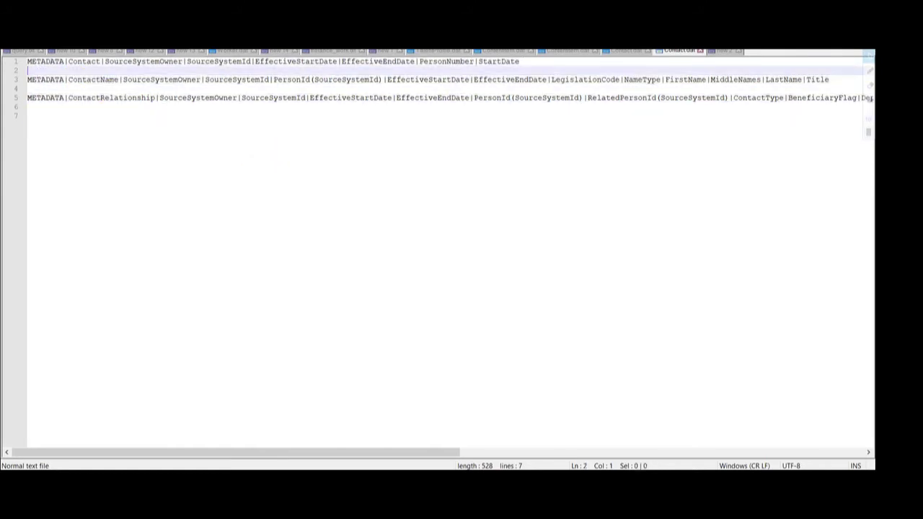
pyautogui.press('Return')
pyautogui.press('Up')
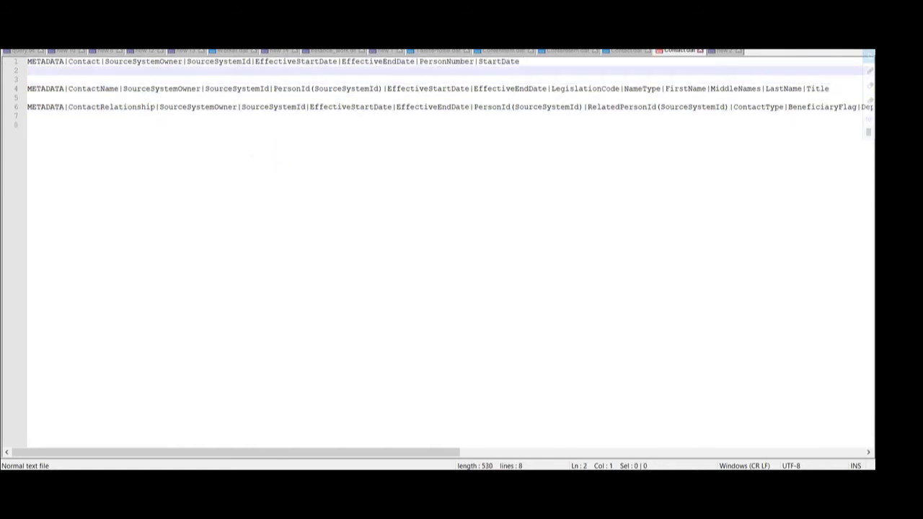
pyautogui.write('MERGE|')
pyautogui.doubleClick(81, 61)
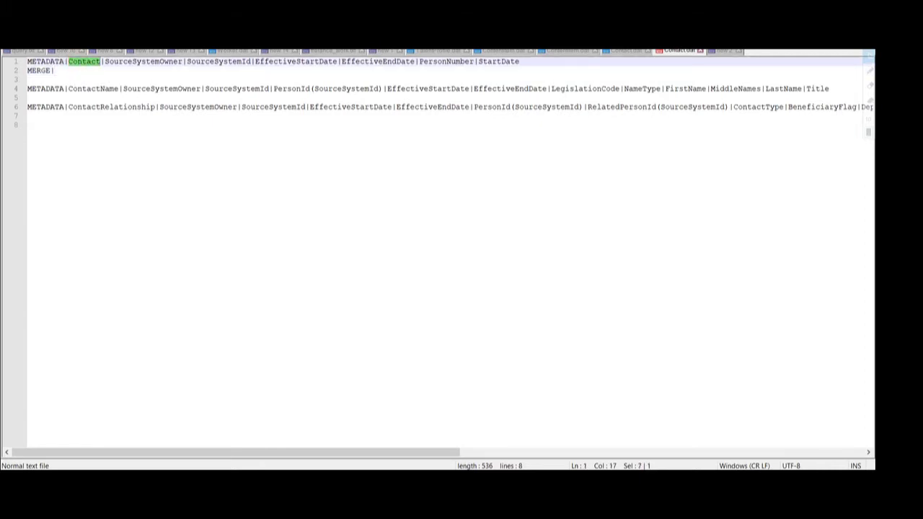
pyautogui.hotkey('ctrl', 'c')
pyautogui.click(54, 71)
pyautogui.hotkey('ctrl', 'v')
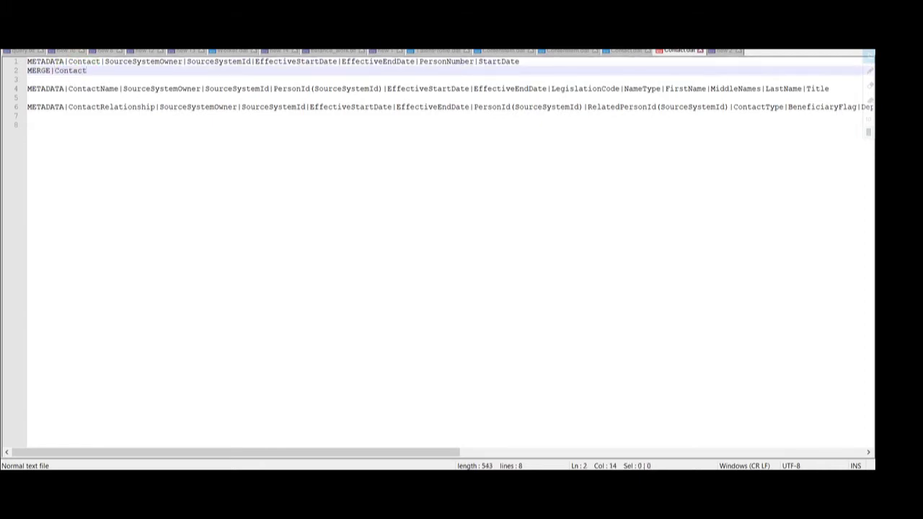
# Append source system owner XXTEST, source system ID XXTEST_PERCNT2, and effective dates 2019/09/01 and 4712/12/31 to the Contact row, separated by pipes.
pyautogui.write('|XXTEST|XXTEST')
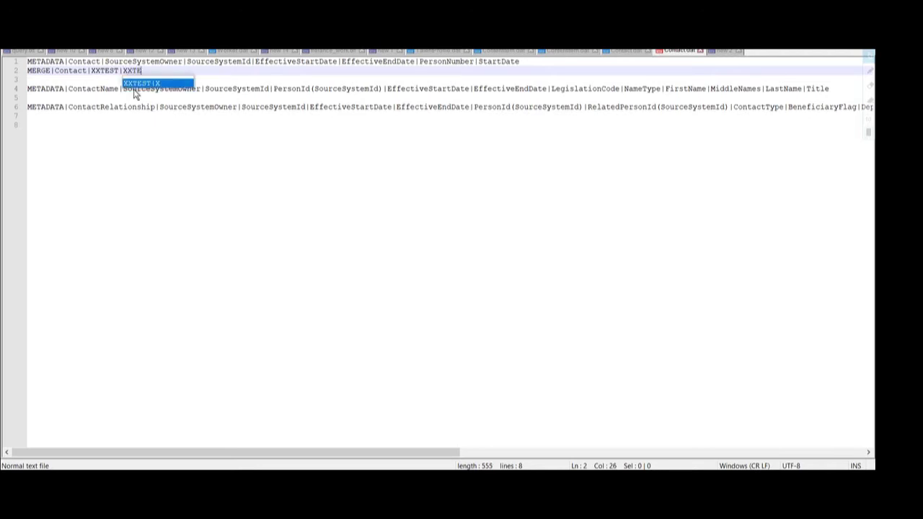
pyautogui.write('_')
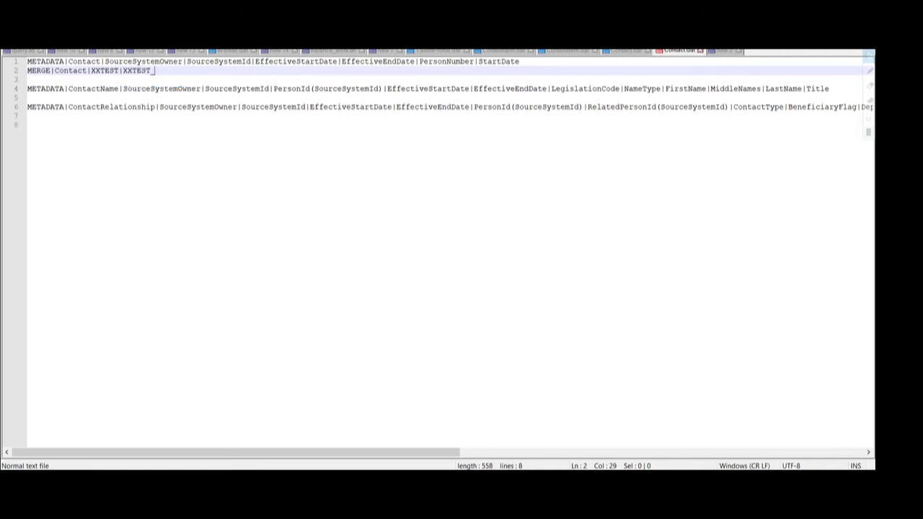
pyautogui.write('PERCNT2|2019/09/0')
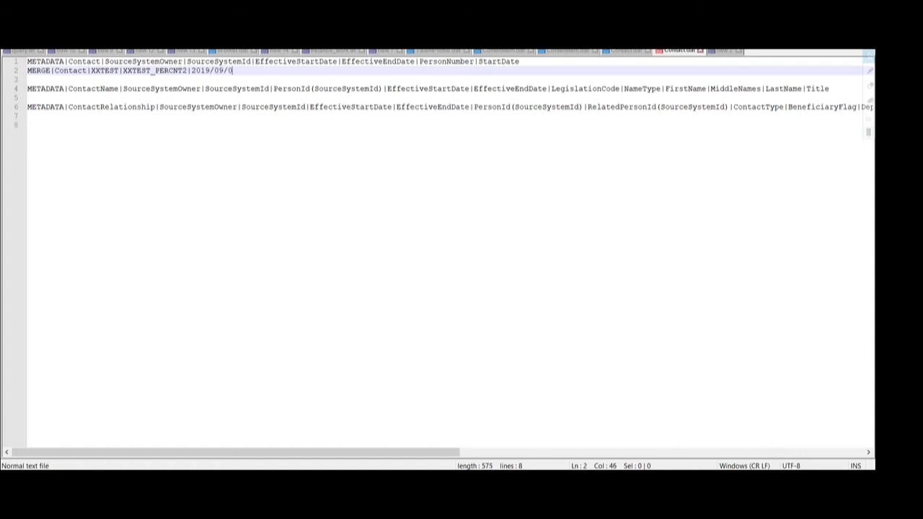
pyautogui.write('1|')
pyautogui.doubleClick(371, 62)
pyautogui.click(258, 67)
pyautogui.write('4712/12/31|')
# Append XXTEST_CNT1 as the PersonNumber value of the Contact row, followed by a pipe.
pyautogui.doubleClick(375, 62)
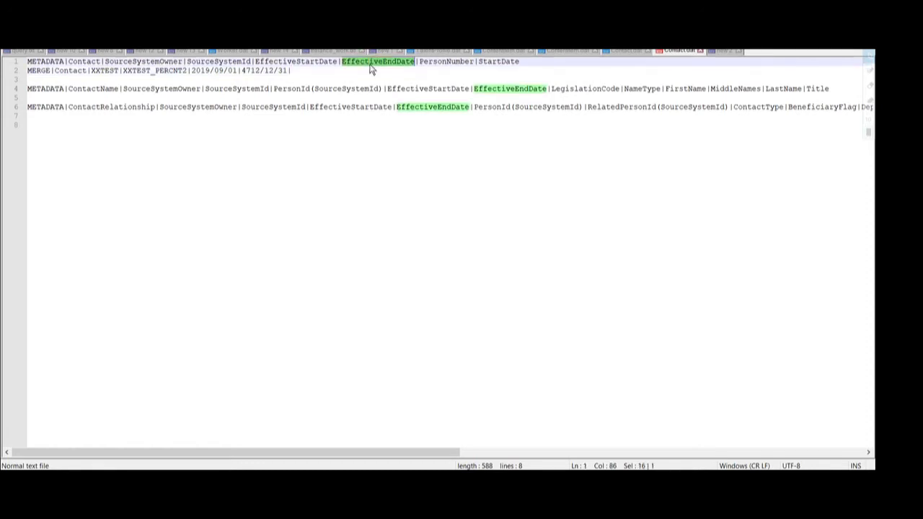
pyautogui.doubleClick(443, 62)
pyautogui.click(296, 71)
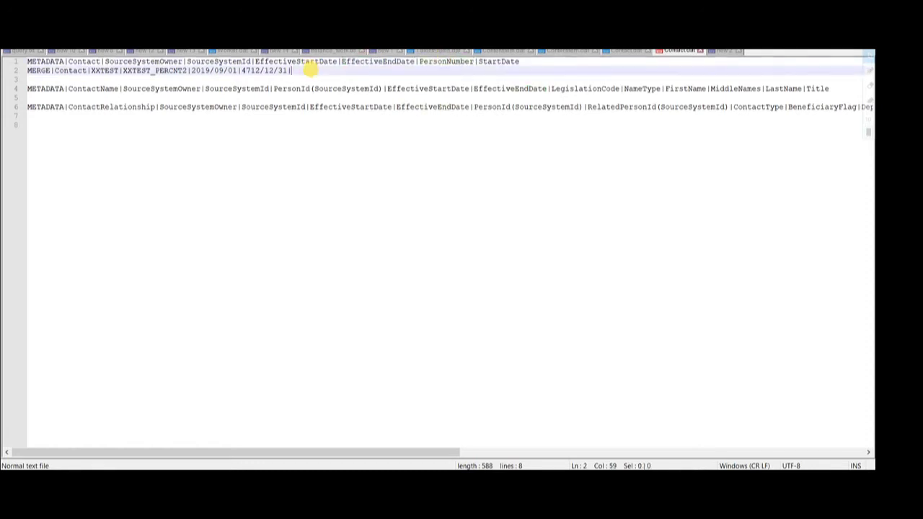
pyautogui.write('XXTEST')
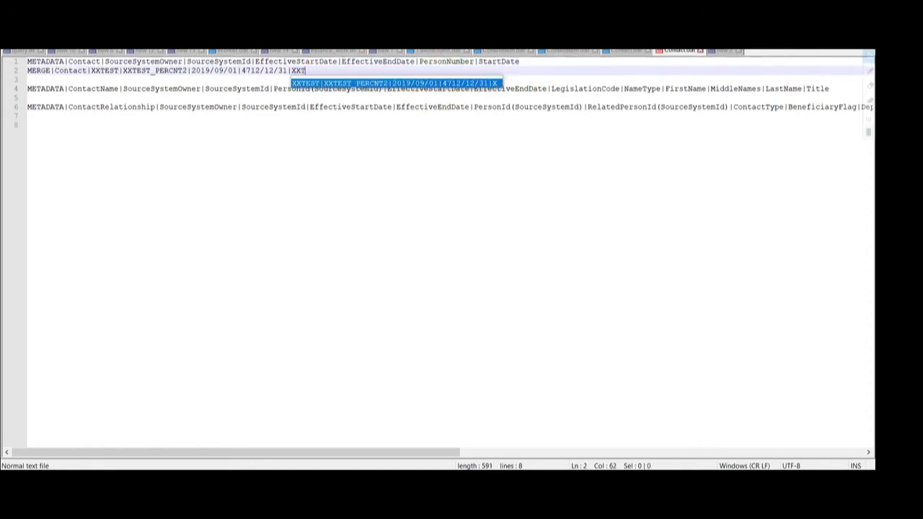
pyautogui.write('_')
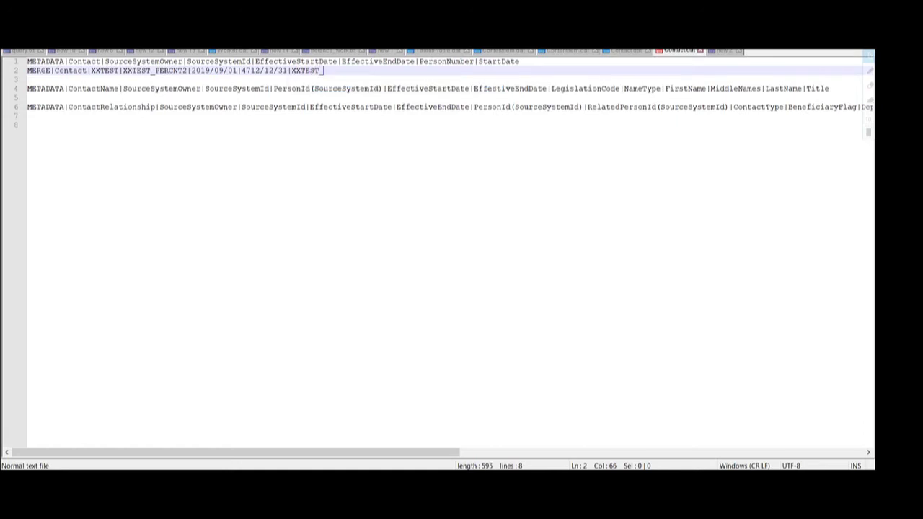
pyautogui.write('CNT1||')
pyautogui.doubleClick(316, 70)
# Copy the effective start date 2019/09/01 to the end of the Contact row as its StartDate.
pyautogui.doubleClick(499, 62)
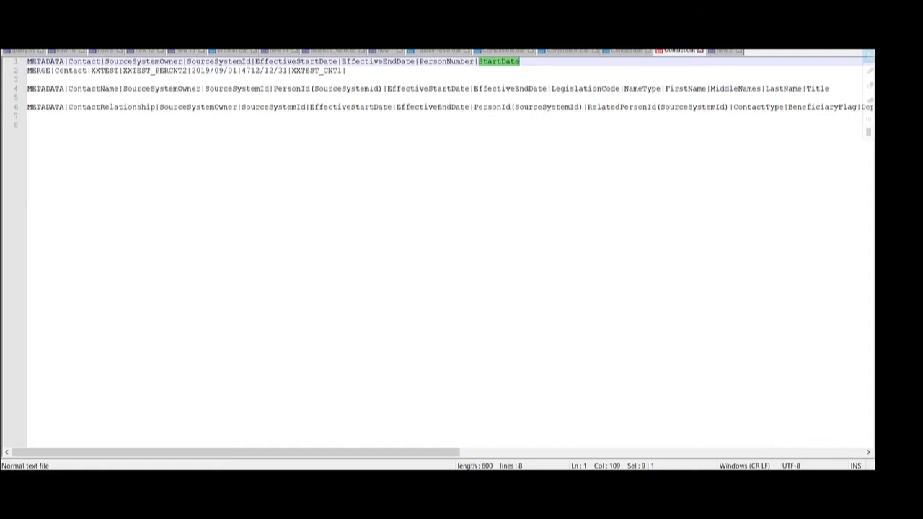
pyautogui.moveTo(192, 71); pyautogui.dragTo(238, 71)
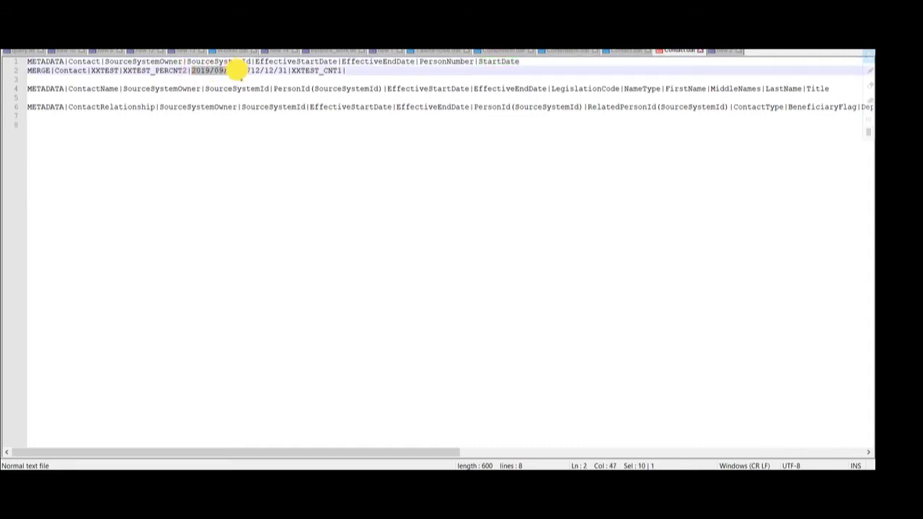
pyautogui.hotkey('ctrl', 'c')
pyautogui.click(347, 71)
pyautogui.hotkey('ctrl', 'v')
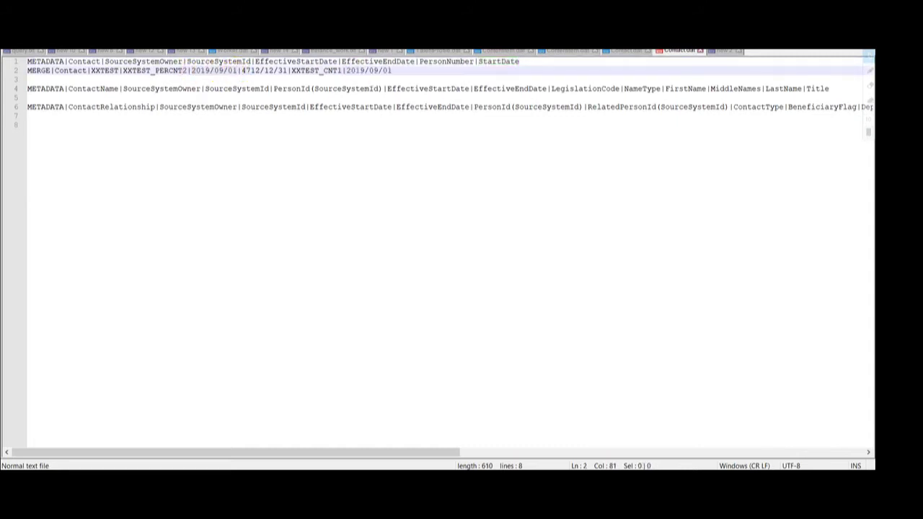
# Insert an extra blank line above the ContactRelationship metadata line.
pyautogui.press('Down')
pyautogui.press('Down')
pyautogui.press('Down')
pyautogui.press('Down')
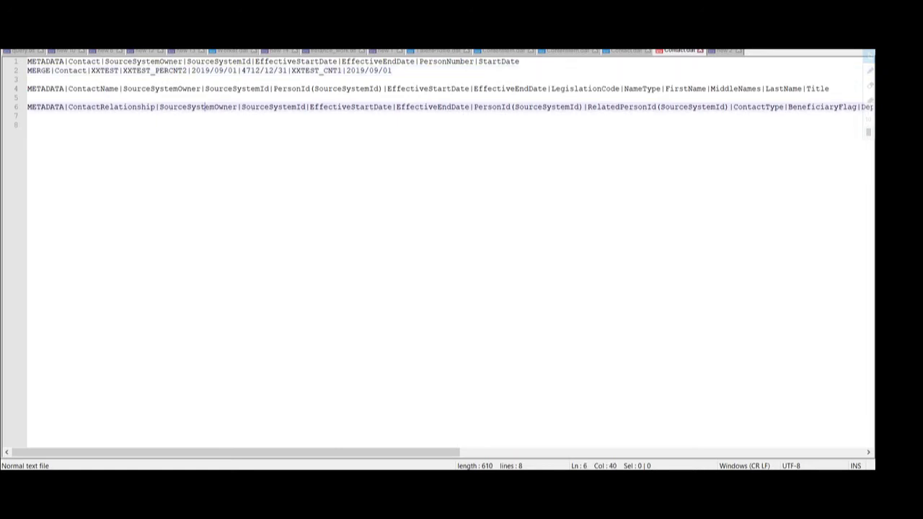
pyautogui.press('Home')
pyautogui.press('Return')
pyautogui.press('Up')
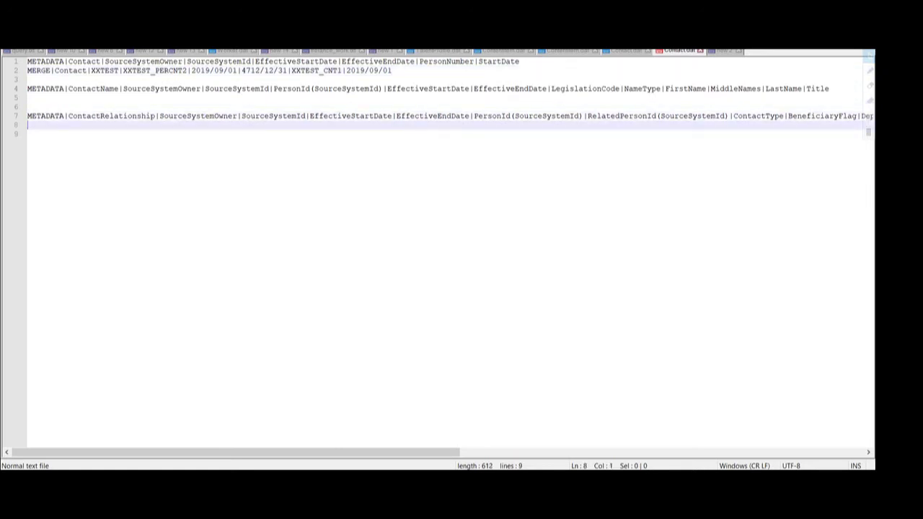
# Start a data row reading MERGE|ContactName| directly below the ContactName metadata line.
pyautogui.press('Up')
pyautogui.write('MER')
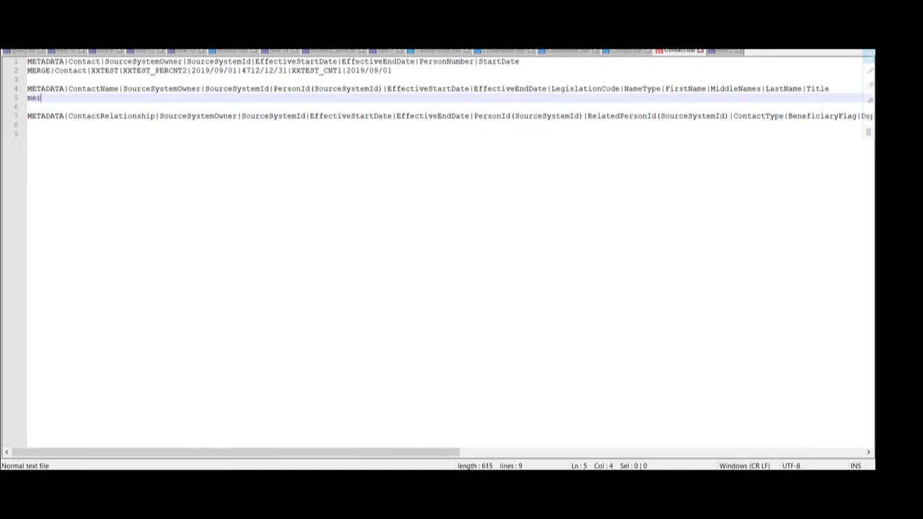
pyautogui.press('BackSpace')
pyautogui.press('BackSpace')
pyautogui.press('BackSpace')
pyautogui.write('ME')
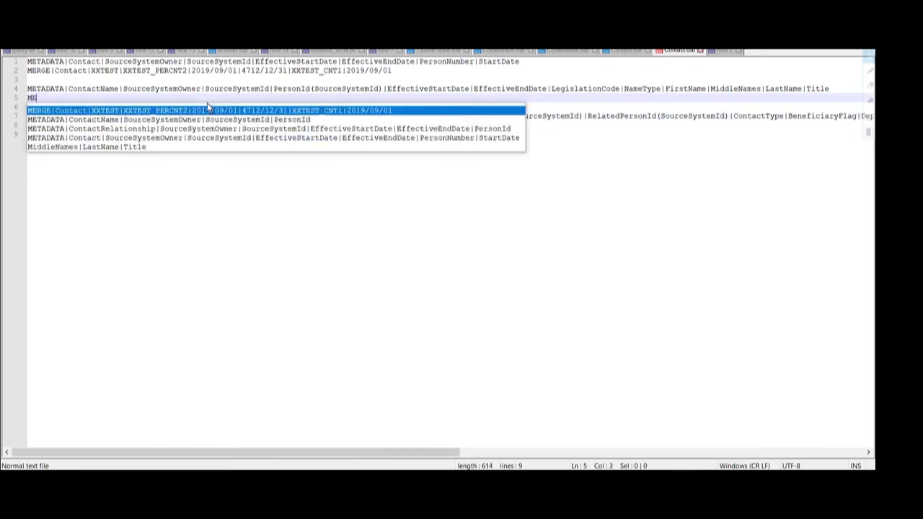
pyautogui.write('RGE|')
pyautogui.doubleClick(93, 88)
pyautogui.hotkey('ctrl', 'c')
pyautogui.click(54, 97)
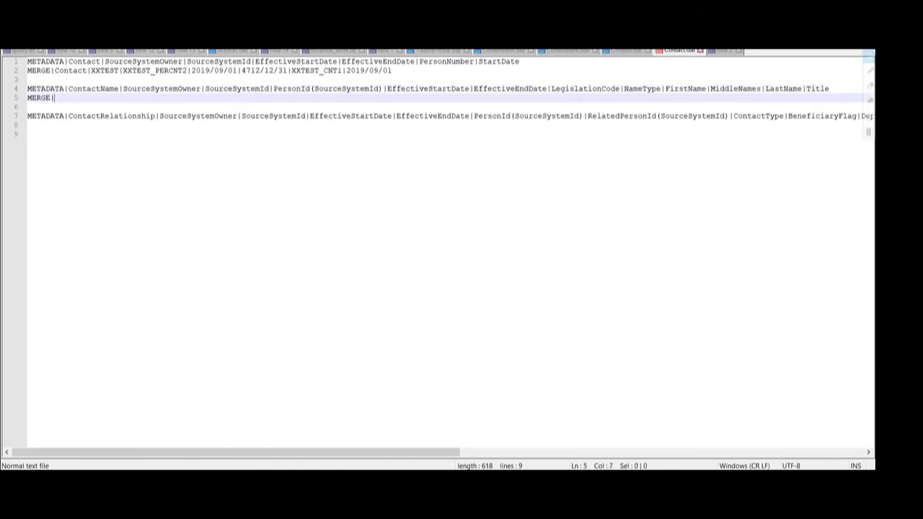
pyautogui.hotkey('ctrl', 'v')
pyautogui.write('|')
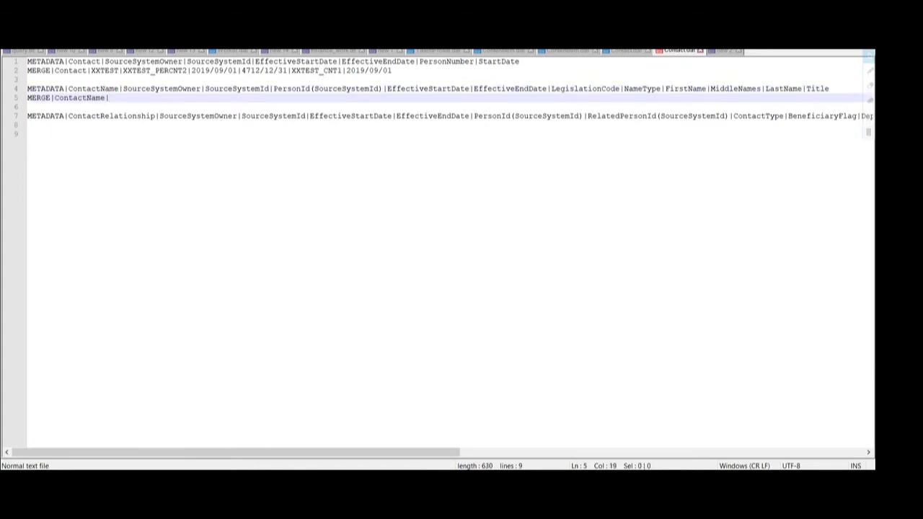
# Copy the source system owner XXTEST from the Contact row into the ContactName row, followed by a pipe.
pyautogui.doubleClick(161, 88)
pyautogui.doubleClick(105, 70)
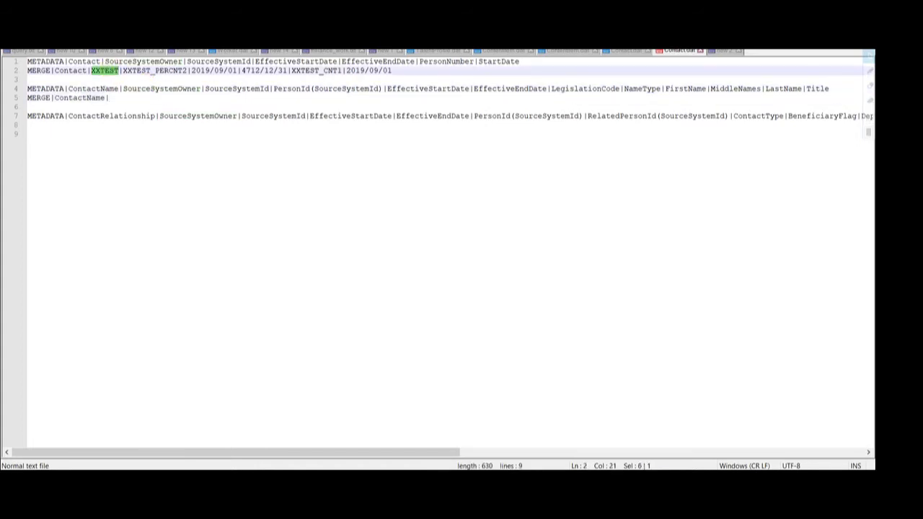
pyautogui.hotkey('ctrl', 'c')
pyautogui.click(181, 104)
pyautogui.hotkey('ctrl', 'v')
pyautogui.write('|')
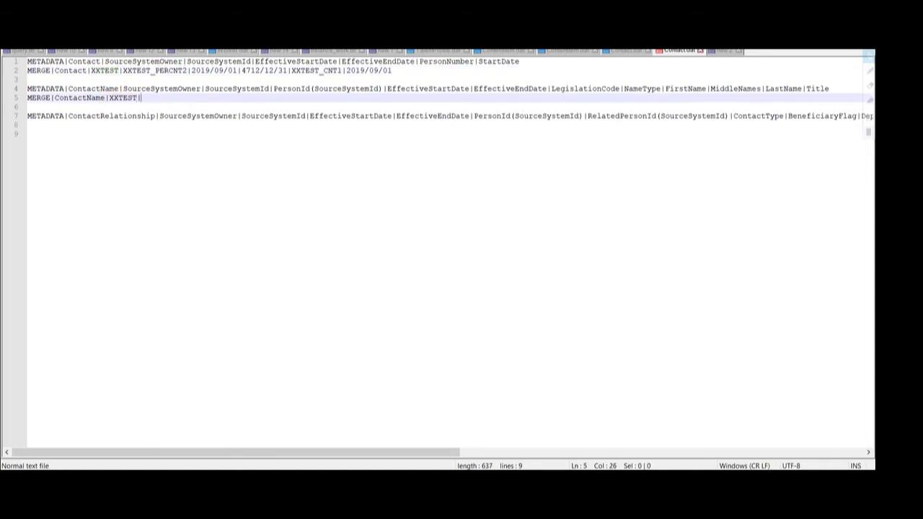
# Append XXTEST_CNTNM2 as the source system ID of the ContactName row, followed by a pipe.
pyautogui.write('XXTES')
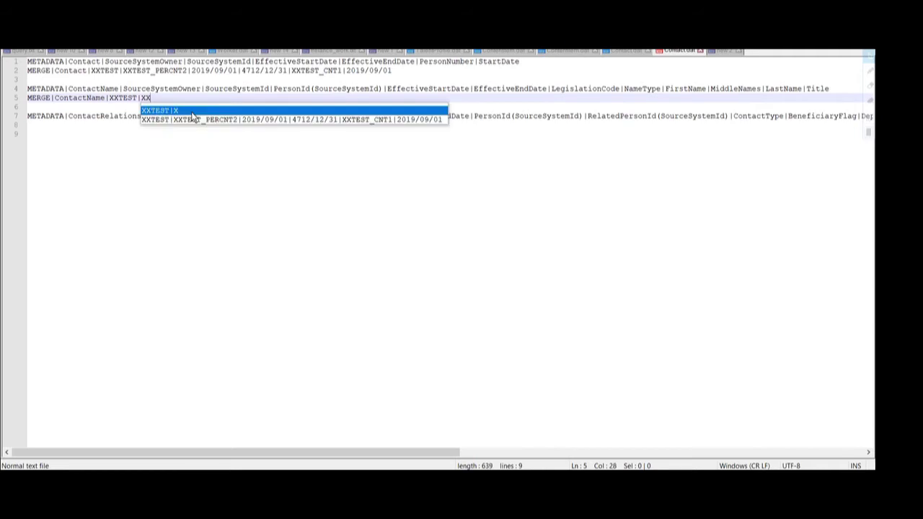
pyautogui.write('T_')
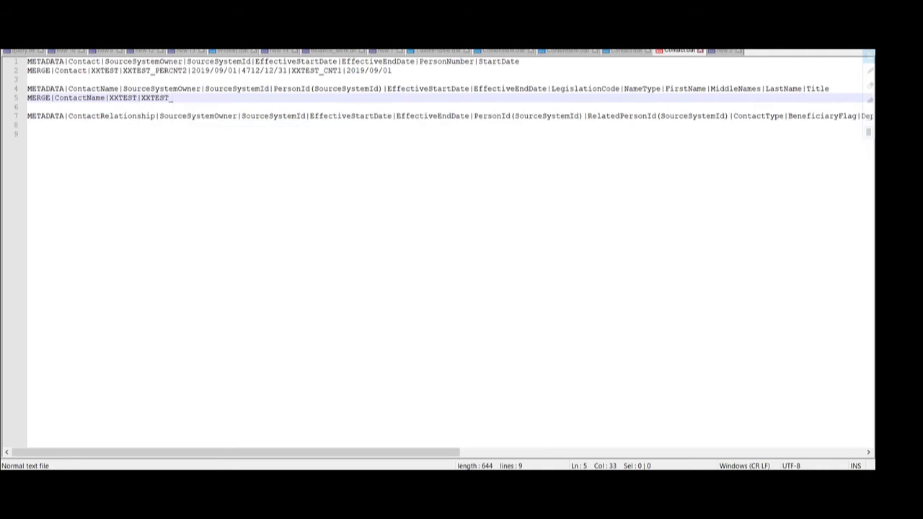
pyautogui.write('cnt')
pyautogui.press('BackSpace')
pyautogui.press('BackSpace')
pyautogui.press('BackSpace')
pyautogui.write('CN')
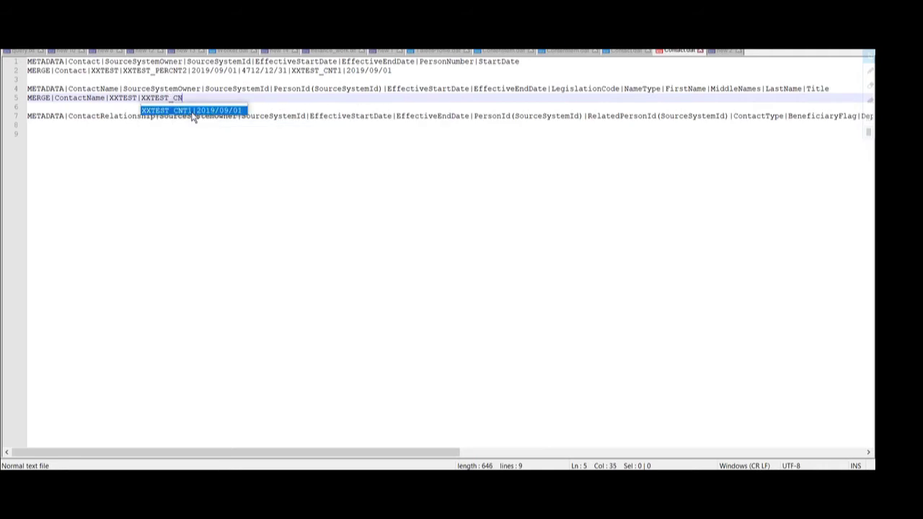
pyautogui.write('TNM')
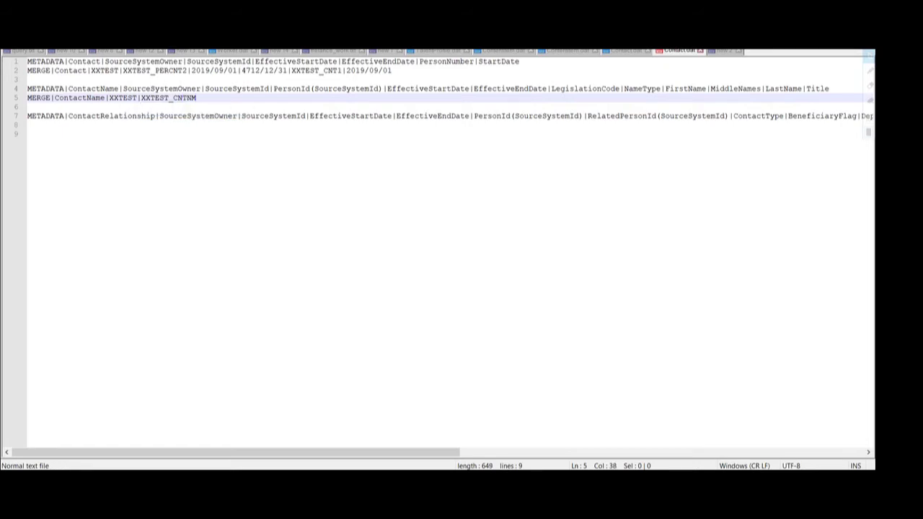
pyautogui.write('2|')
# Copy the Contact row's source system ID XXTEST_PERCNT2 into the ContactName row as its PersonId(SourceSystemId), followed by a pipe.
pyautogui.doubleClick(301, 92)
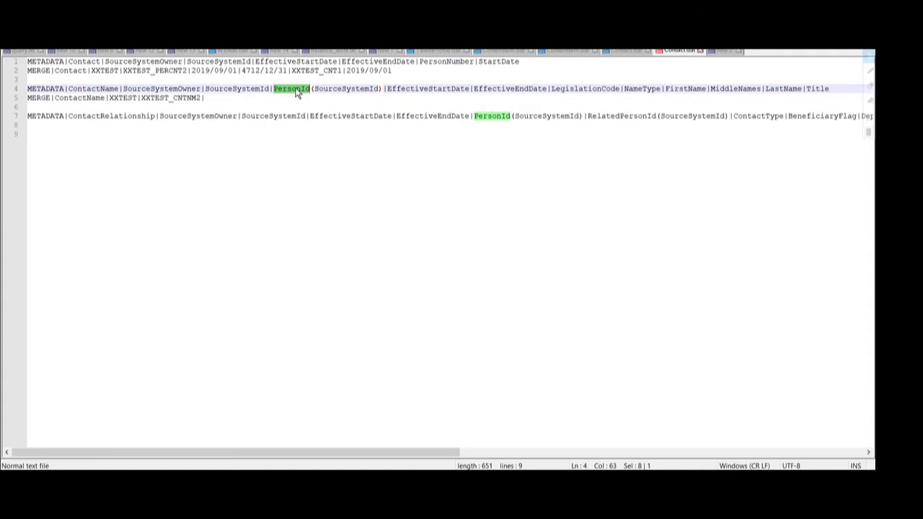
pyautogui.click(295, 89)
pyautogui.moveTo(283, 90); pyautogui.dragTo(361, 91)
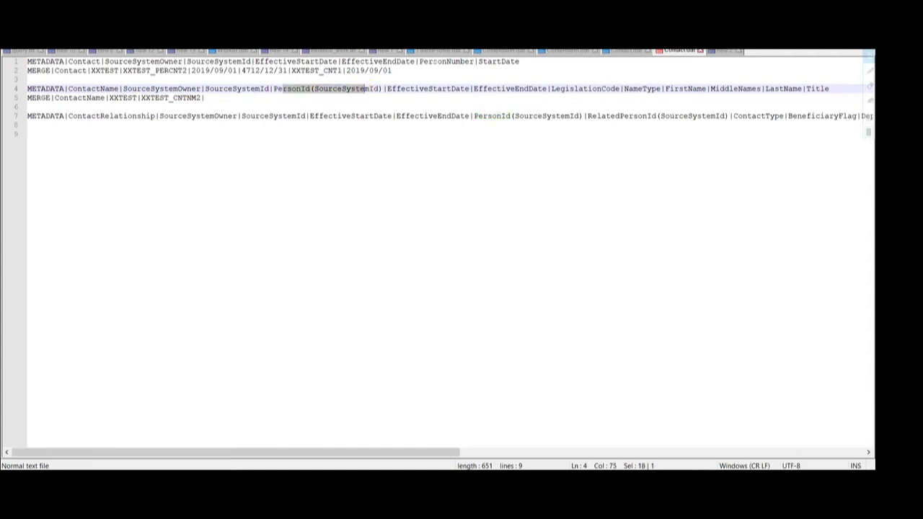
pyautogui.doubleClick(435, 62)
pyautogui.doubleClick(156, 70)
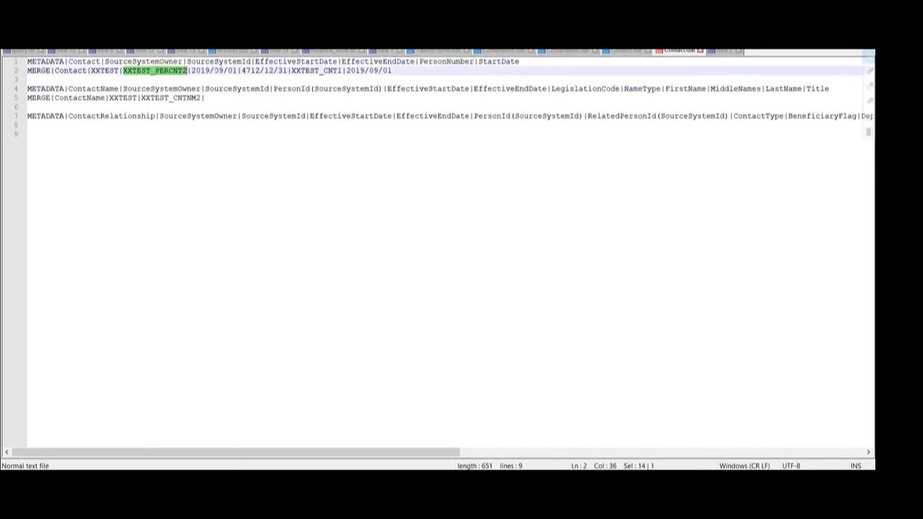
pyautogui.doubleClick(221, 62)
pyautogui.doubleClick(156, 71)
pyautogui.hotkey('ctrl', 'c')
pyautogui.click(216, 97)
pyautogui.hotkey('ctrl', 'v')
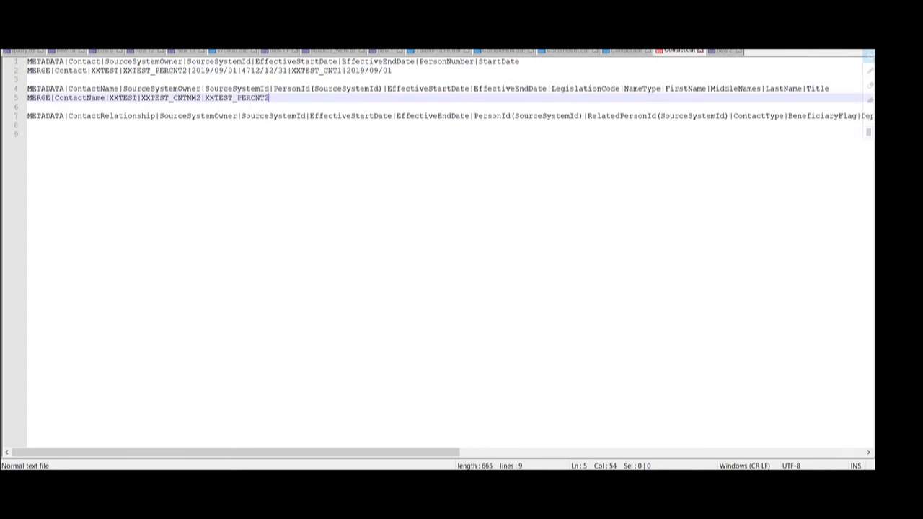
pyautogui.write('|')
# Copy the Contact row's effective start date 2019/09/01 into the ContactName row, followed by a pipe.
pyautogui.doubleClick(422, 88)
pyautogui.moveTo(192, 70); pyautogui.dragTo(238, 70)
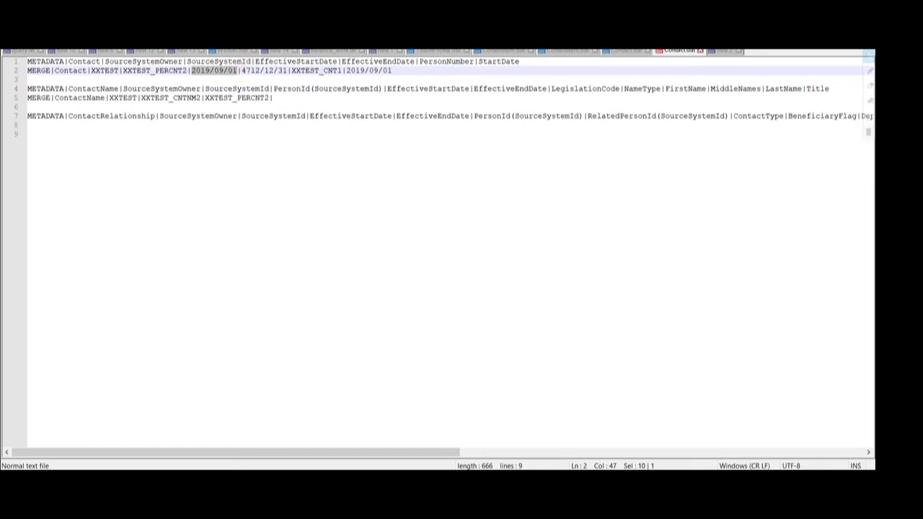
pyautogui.click(273, 97)
pyautogui.hotkey('ctrl', 'v')
pyautogui.write('|')
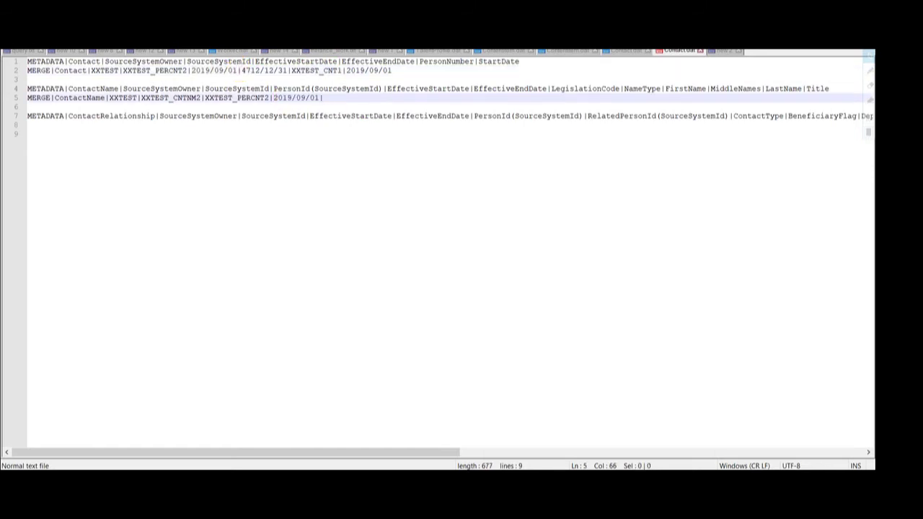
# Copy the Contact row's effective end date 4712/12/31 into the ContactName row, followed by a pipe.
pyautogui.doubleClick(503, 88)
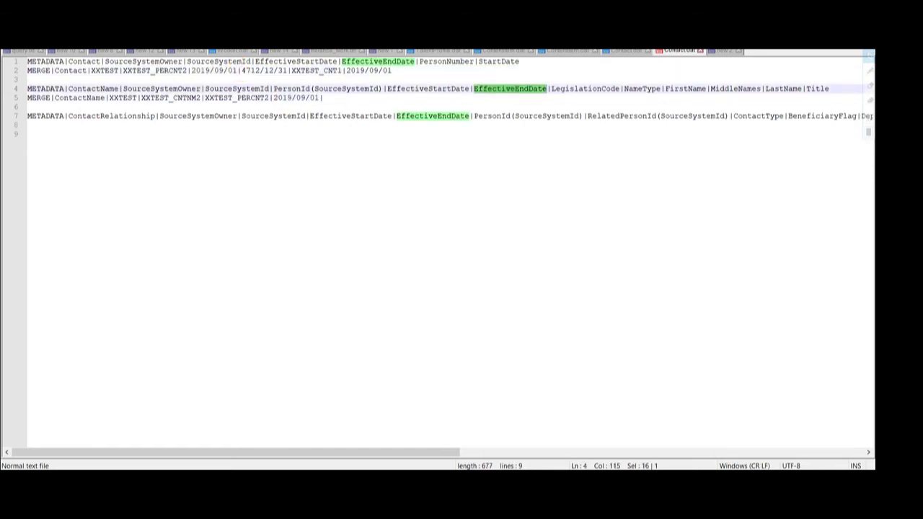
pyautogui.moveTo(241, 70); pyautogui.dragTo(287, 70)
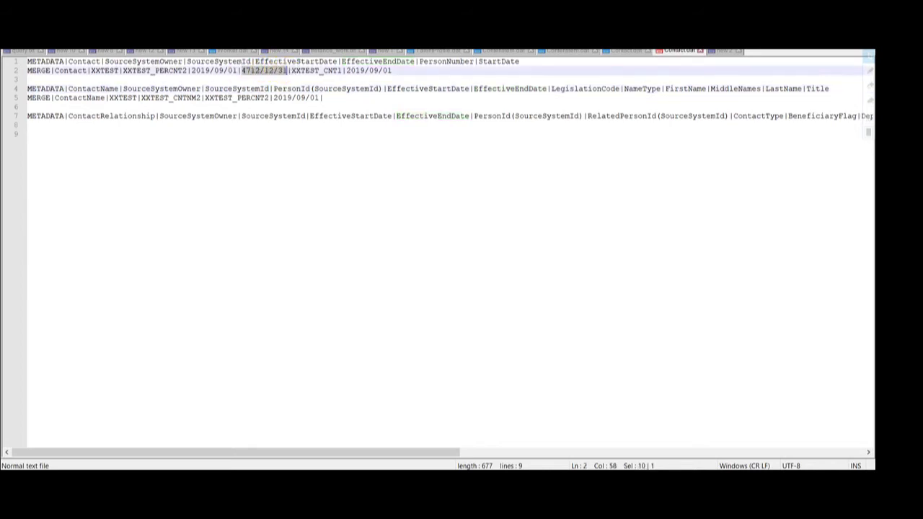
pyautogui.hotkey('ctrl', 'c')
pyautogui.click(323, 97)
pyautogui.hotkey('ctrl', 'v')
pyautogui.write('|')
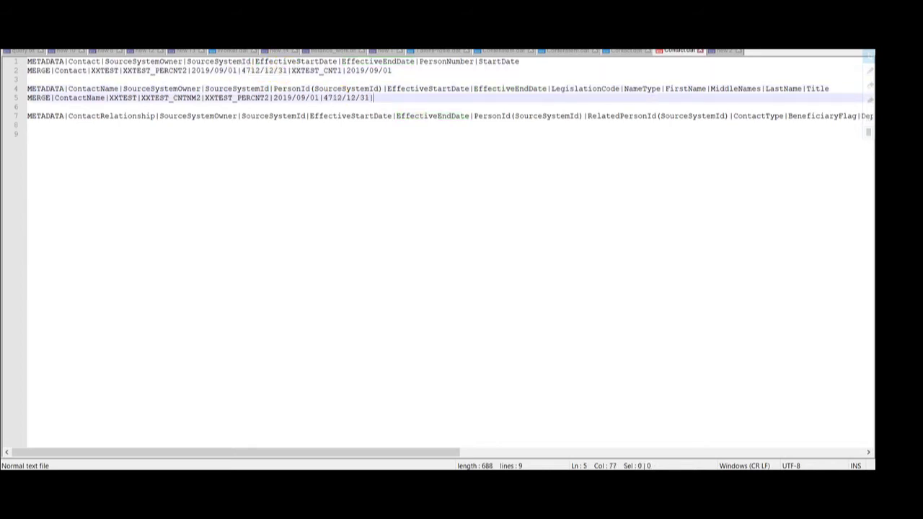
# Append US as the legislation code of the ContactName row, followed by a pipe.
pyautogui.doubleClick(510, 88)
pyautogui.doubleClick(586, 88)
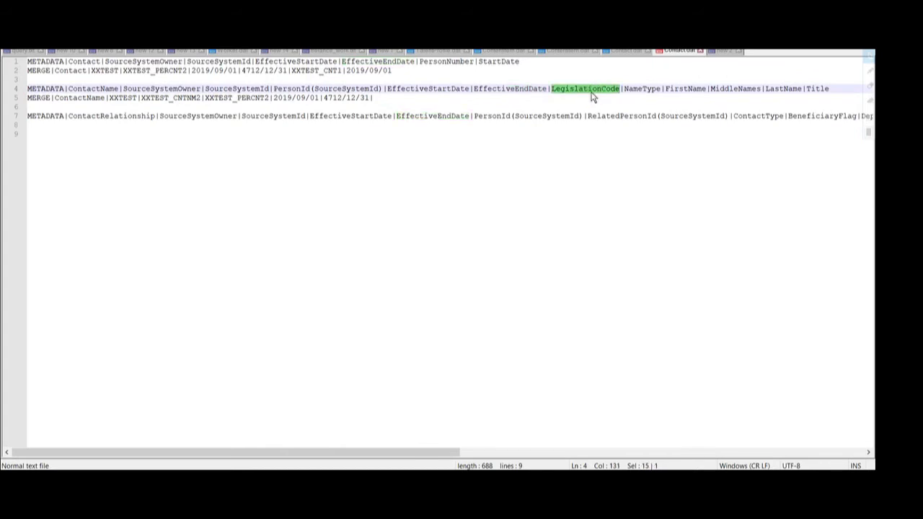
pyautogui.click(373, 97)
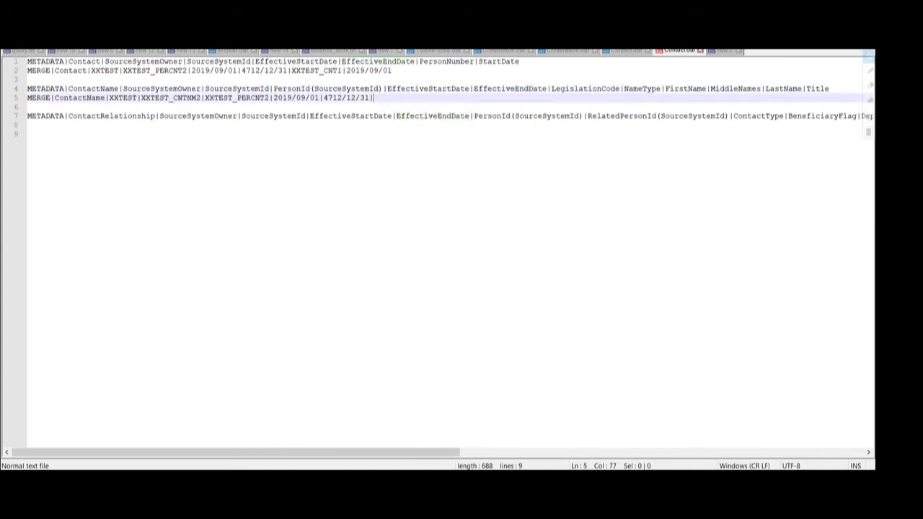
pyautogui.write('u')
pyautogui.press('BackSpace')
pyautogui.write('US|')
# Append GLOBAL as the name type of the ContactName row, followed by a pipe.
pyautogui.doubleClick(634, 89)
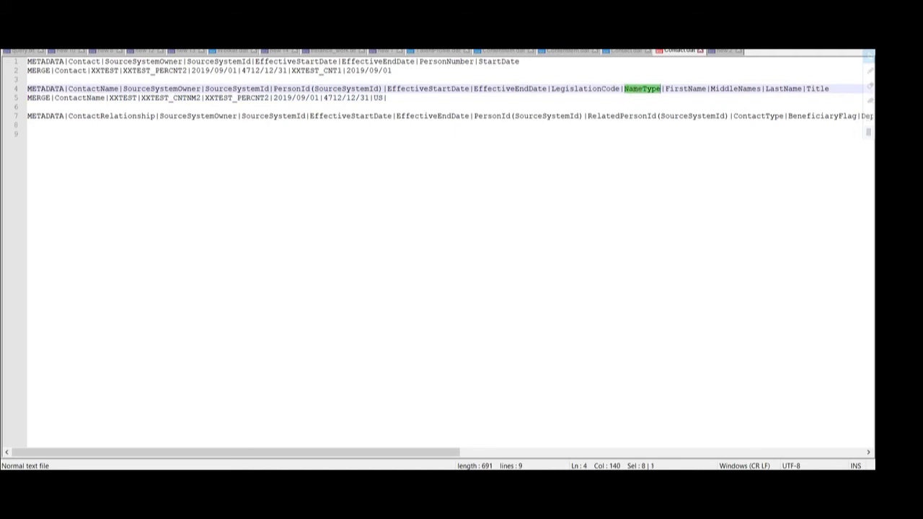
pyautogui.click(389, 97)
pyautogui.write('GOLBAL')
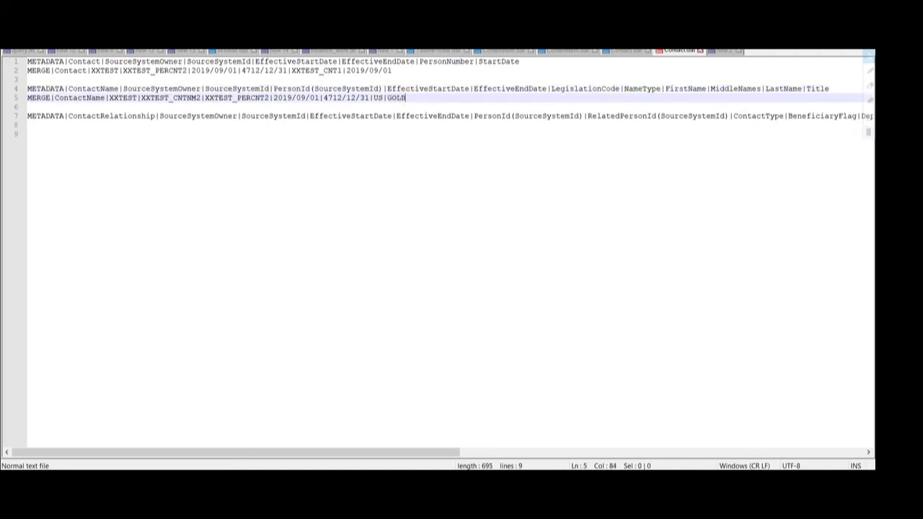
pyautogui.press('BackSpace')
pyautogui.press('BackSpace')
pyautogui.press('BackSpace')
pyautogui.press('BackSpace')
pyautogui.press('BackSpace')
pyautogui.write('LOBAL|')
# Append the contact's first name to the ContactName row and leave the middle names value empty between pipes.
pyautogui.doubleClick(685, 88)
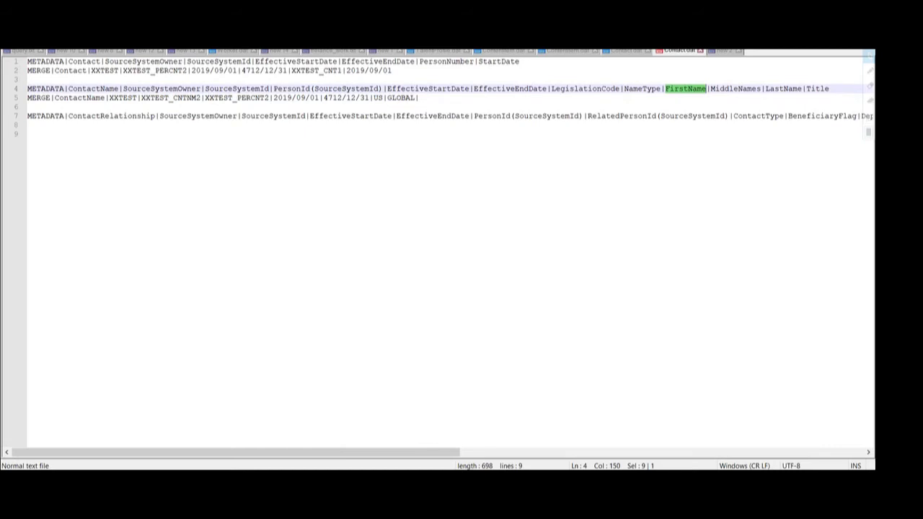
pyautogui.click(445, 98)
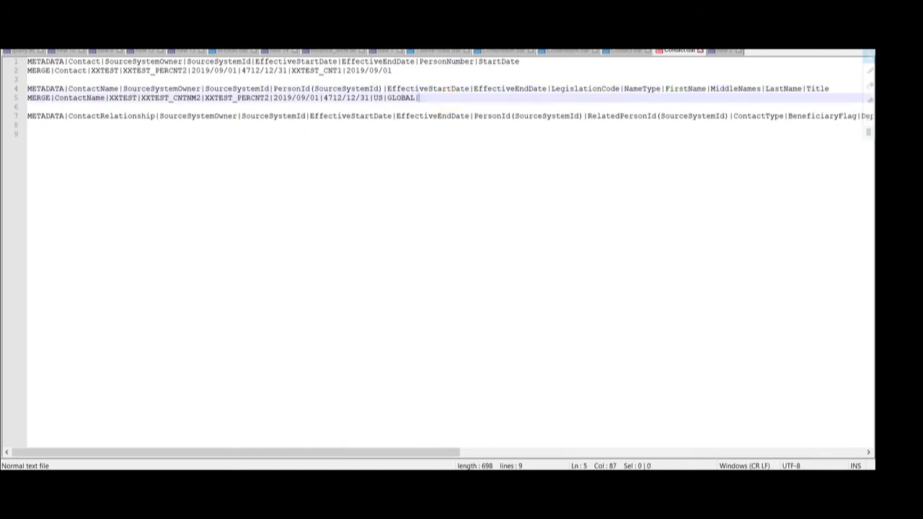
pyautogui.write('ADAM||')
# Append the contact's last name and, after a pipe, the title MR. to finish the ContactName row.
pyautogui.click(783, 88)
pyautogui.doubleClick(784, 88)
pyautogui.click(487, 98)
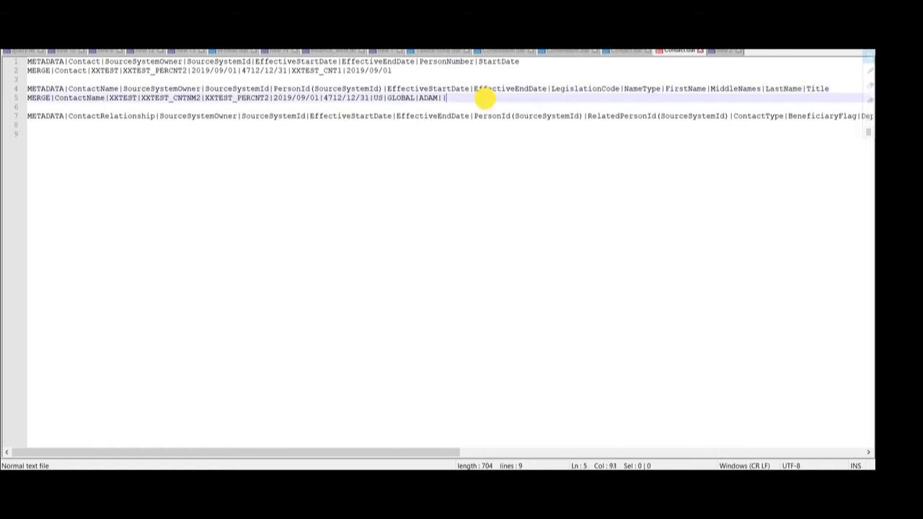
pyautogui.write('TEST')
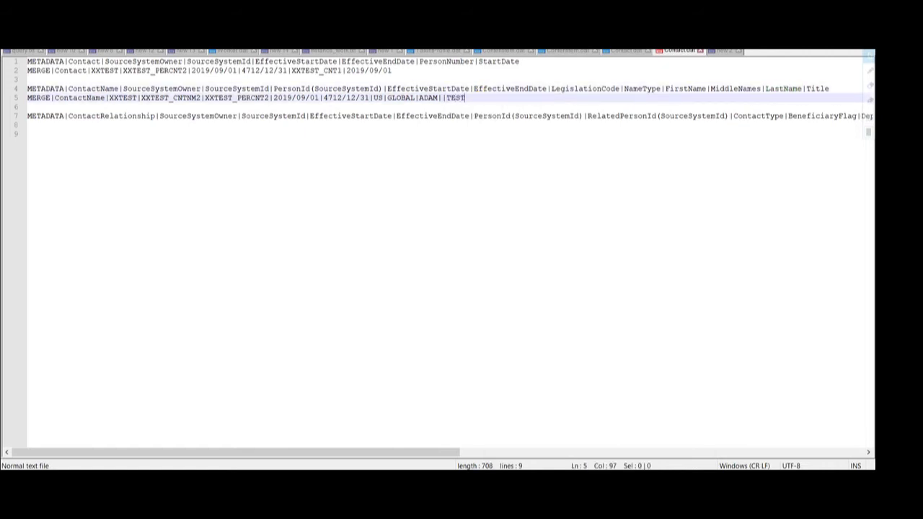
pyautogui.write('|MR')
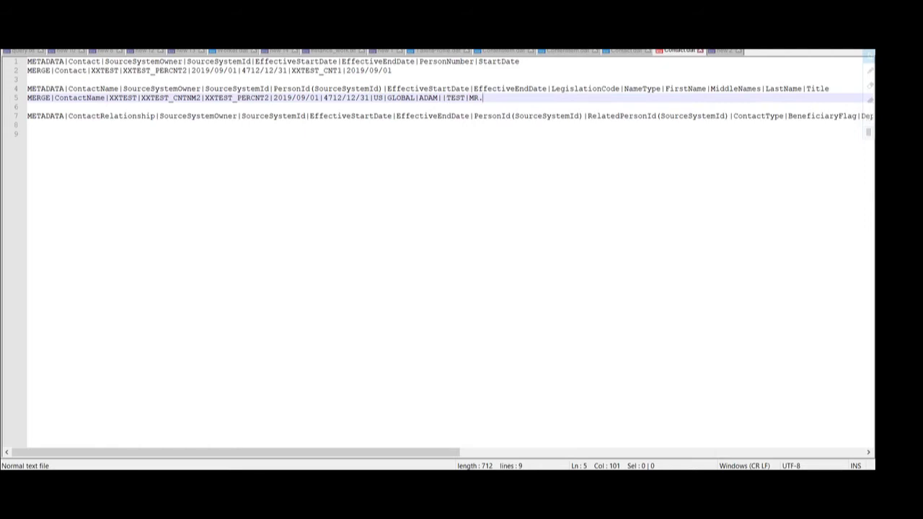
# Start a MERGE row beneath the ContactRelationship metadata line and copy ContactRelationship into it as the object name, each followed by a pipe.
pyautogui.doubleClick(91, 116)
pyautogui.click(62, 124)
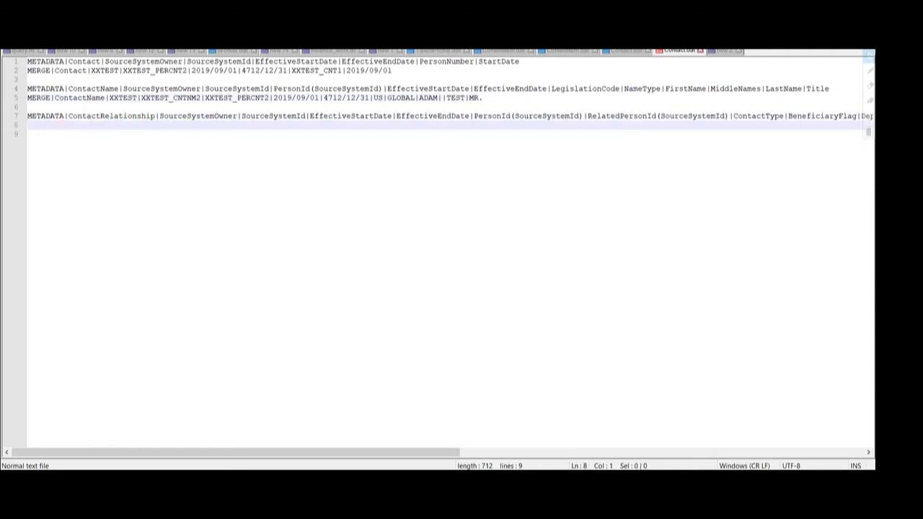
pyautogui.write('MERGE|')
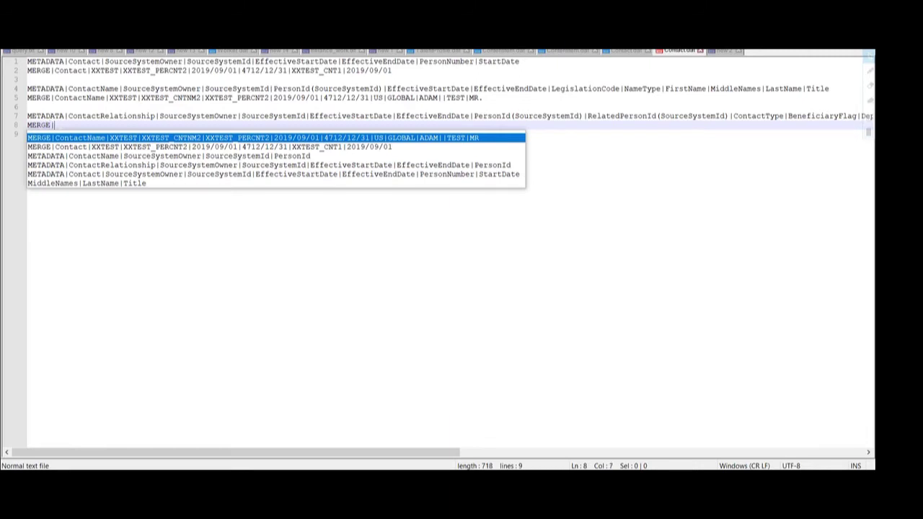
pyautogui.press('Escape')
pyautogui.tripleClick(107, 117)
pyautogui.doubleClick(108, 116)
pyautogui.hotkey('ctrl', 'c')
pyautogui.press('Down')
pyautogui.hotkey('ctrl', 'v')
pyautogui.write('|')
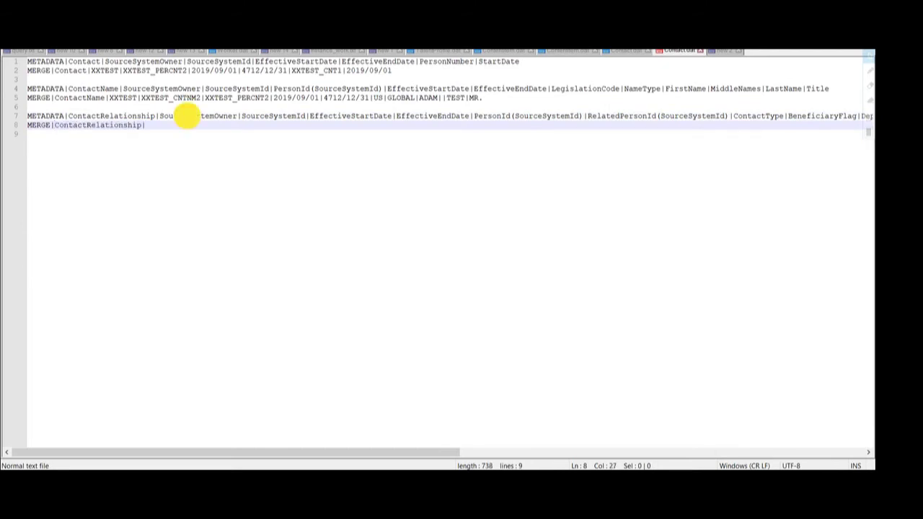
# Copy the source system owner XXTEST from the ContactName row into the ContactRelationship row.
pyautogui.doubleClick(185, 116)
pyautogui.click(128, 98)
pyautogui.doubleClick(128, 97)
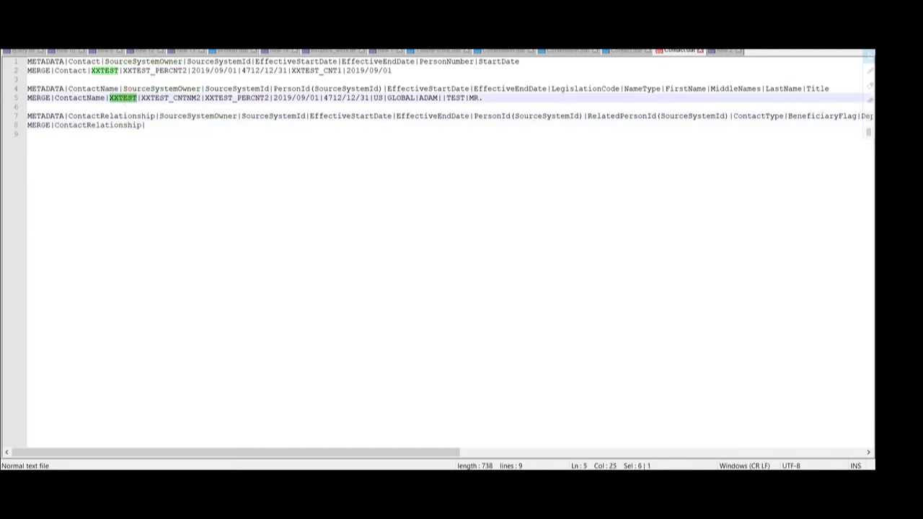
pyautogui.hotkey('ctrl', 'c')
pyautogui.click(162, 116)
pyautogui.click(161, 125)
pyautogui.hotkey('ctrl', 'v')
# Append XXTEST_CREL_CNT2 as the source system ID of the ContactRelationship row, with a pipe before and after it.
pyautogui.write('|XXTEST_')
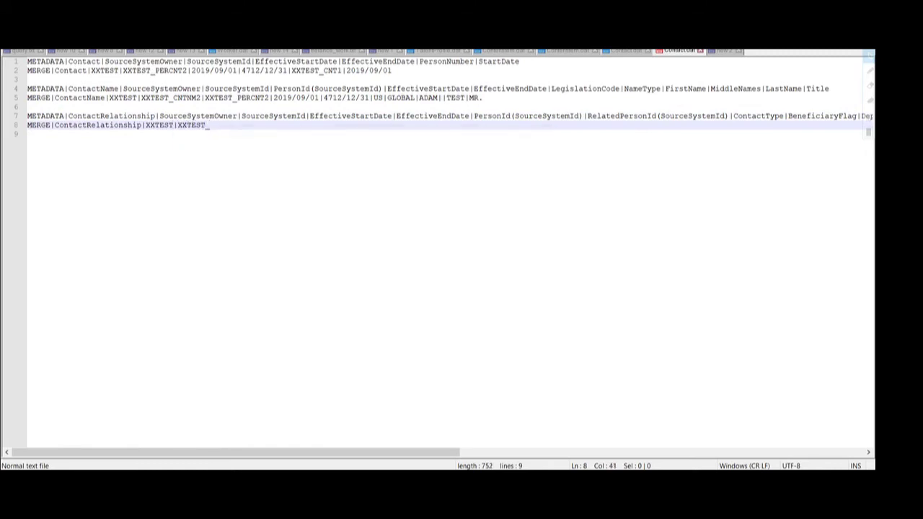
pyautogui.write('CREL')
pyautogui.write('1')
pyautogui.write('CNT2')
pyautogui.write('|')
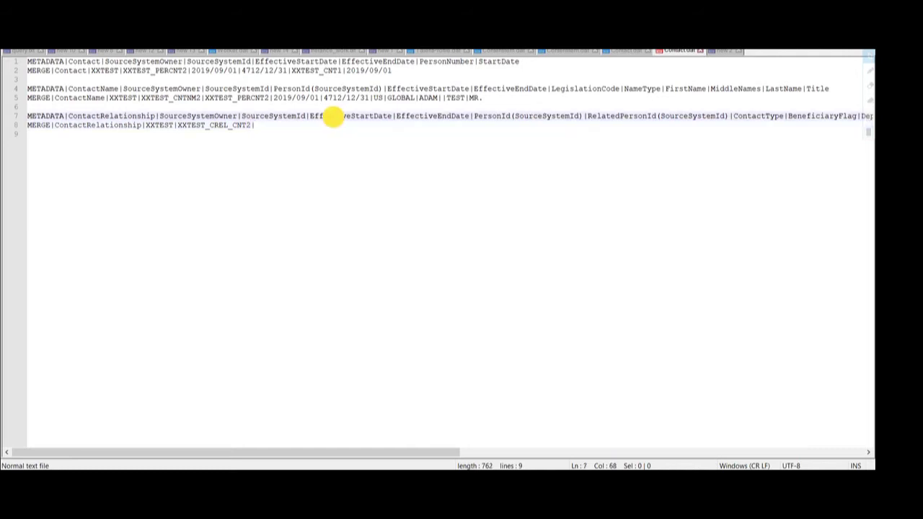
# Copy the ContactName row's effective start date 2019/09/01 into the ContactRelationship row, followed by a pipe.
pyautogui.doubleClick(334, 117)
pyautogui.moveTo(273, 97); pyautogui.dragTo(320, 97)
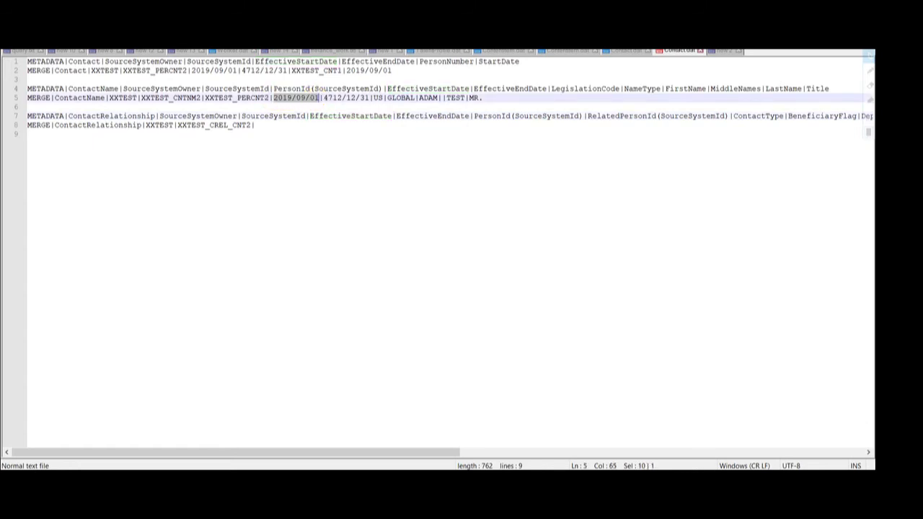
pyautogui.hotkey('ctrl', 'c')
pyautogui.click(268, 127)
pyautogui.hotkey('ctrl', 'v')
pyautogui.write('|')
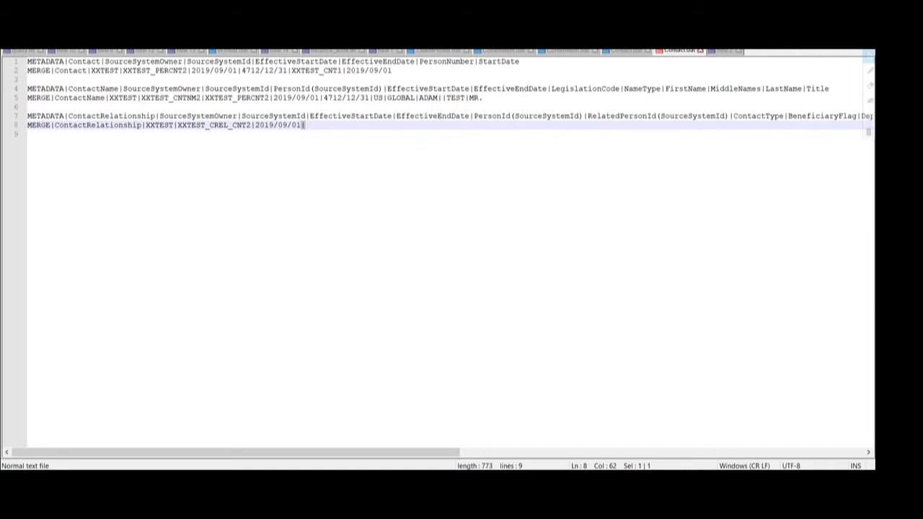
# Copy the ContactName row's effective end date 4712/12/31 into the ContactRelationship row, followed by a pipe.
pyautogui.doubleClick(424, 116)
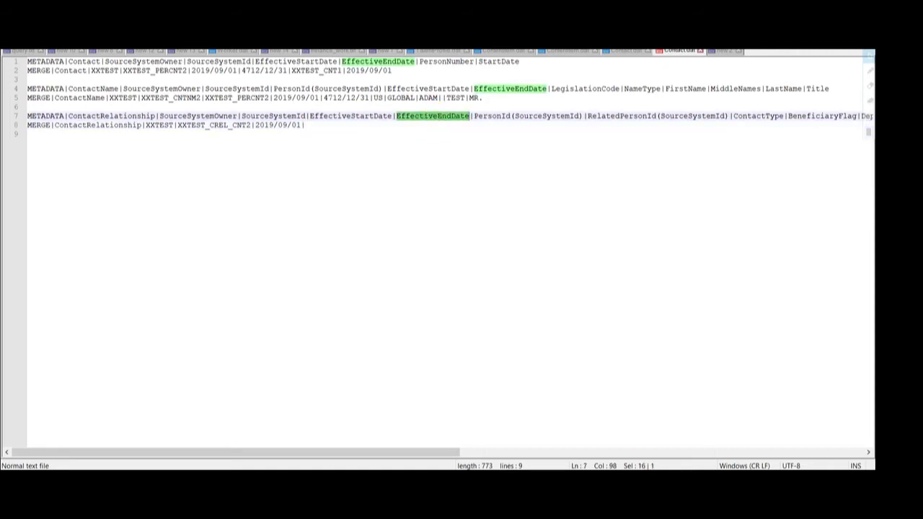
pyautogui.moveTo(323, 97); pyautogui.dragTo(369, 97)
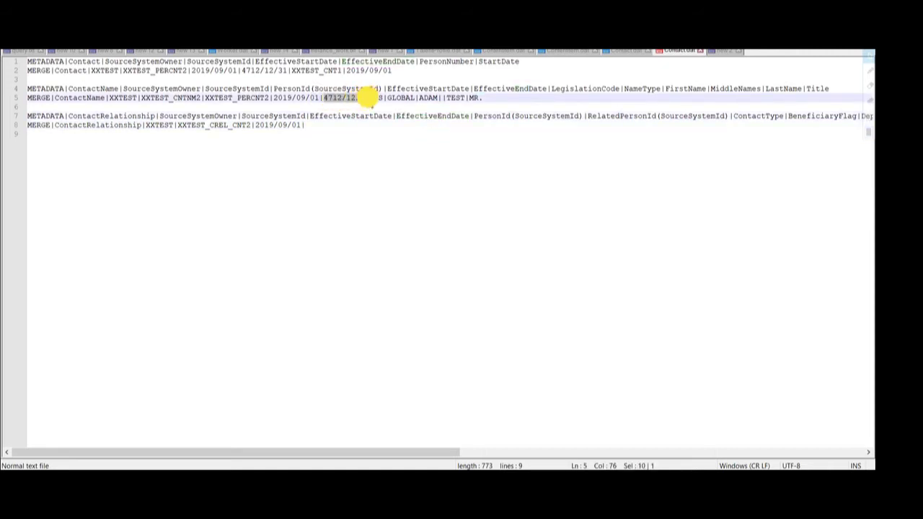
pyautogui.hotkey('ctrl', 'c')
pyautogui.click(305, 125)
pyautogui.hotkey('ctrl', 'v')
pyautogui.write('|')
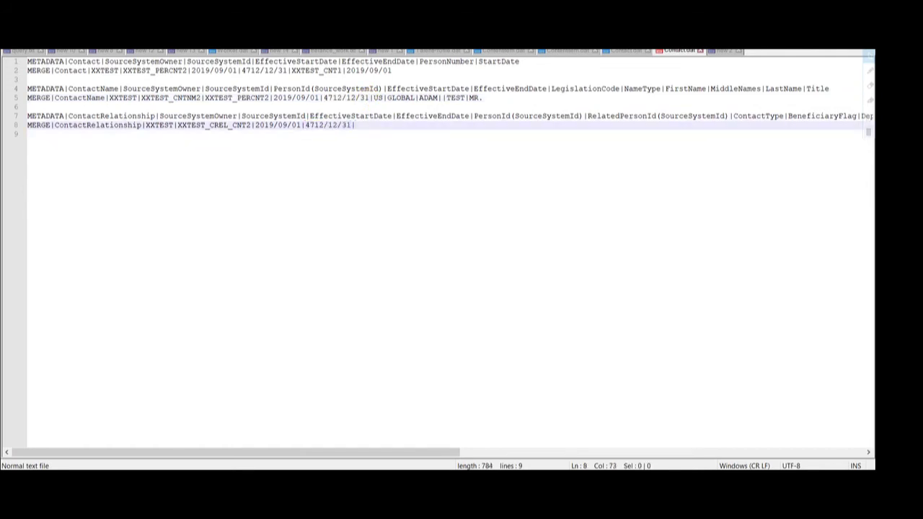
# Copy XXTEST_PERCNT2 from the ContactName row into the ContactRelationship row as its PersonId(SourceSystemId), followed by a pipe.
pyautogui.doubleClick(495, 117)
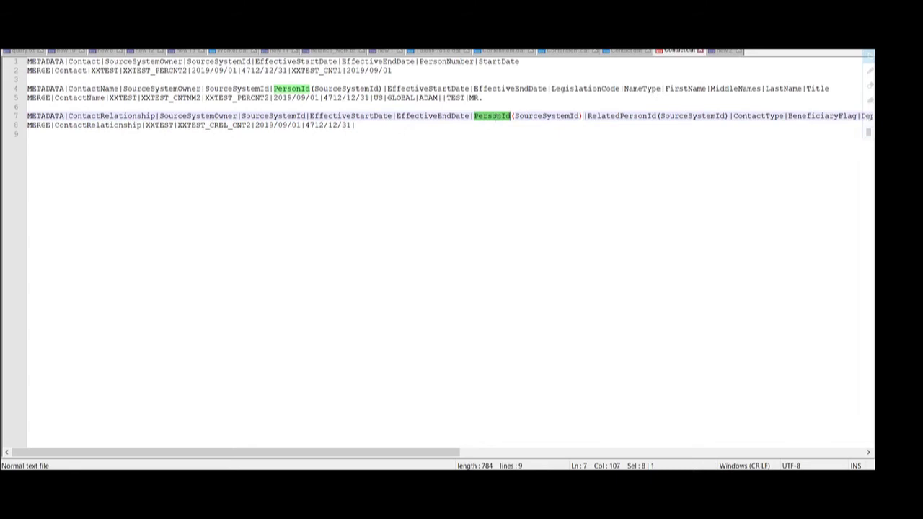
pyautogui.doubleClick(226, 98)
pyautogui.click(356, 125)
pyautogui.hotkey('ctrl', 'v')
pyautogui.write('|')
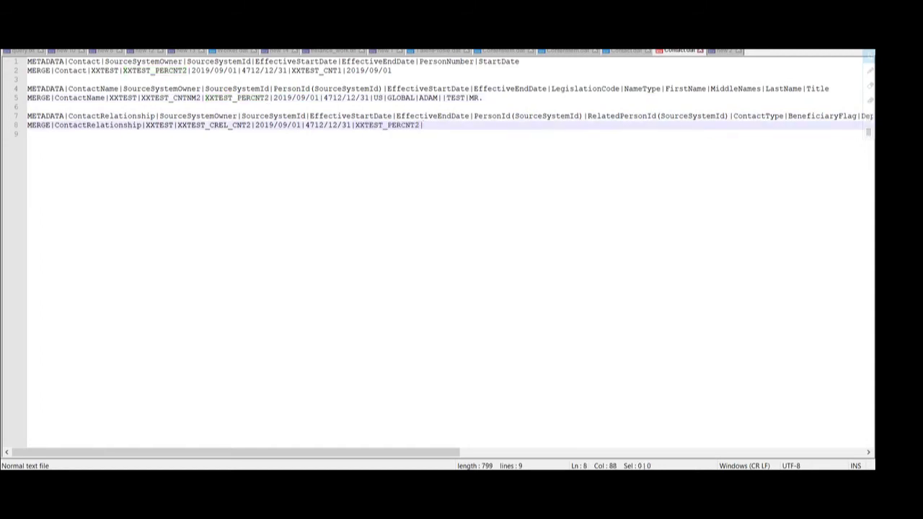
# Append XXTEST_PER1 as the RelatedPersonId(SourceSystemId) of the ContactRelationship row, followed by a pipe.
pyautogui.doubleClick(621, 115)
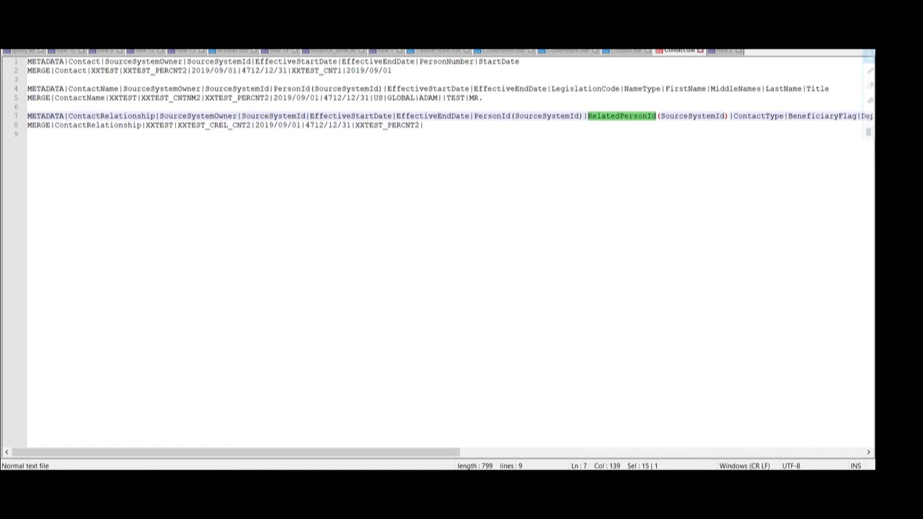
pyautogui.click(433, 124)
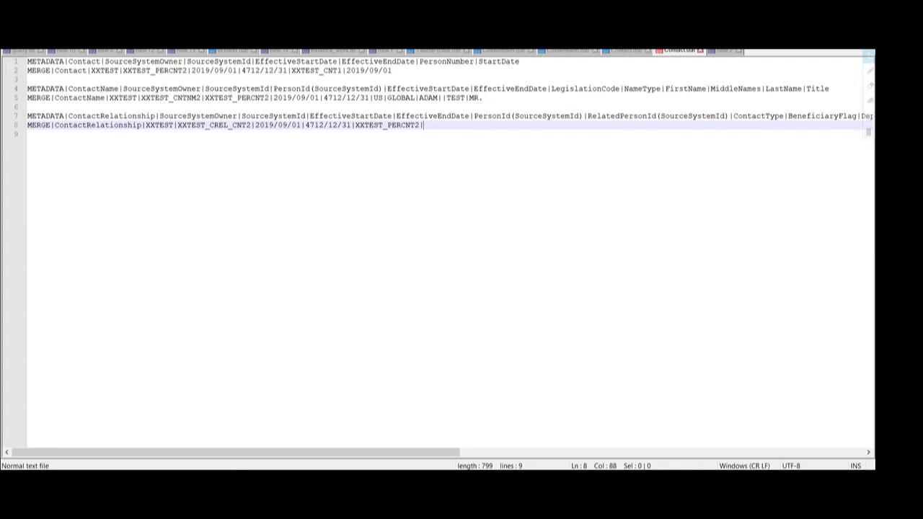
pyautogui.write('XXTEST')
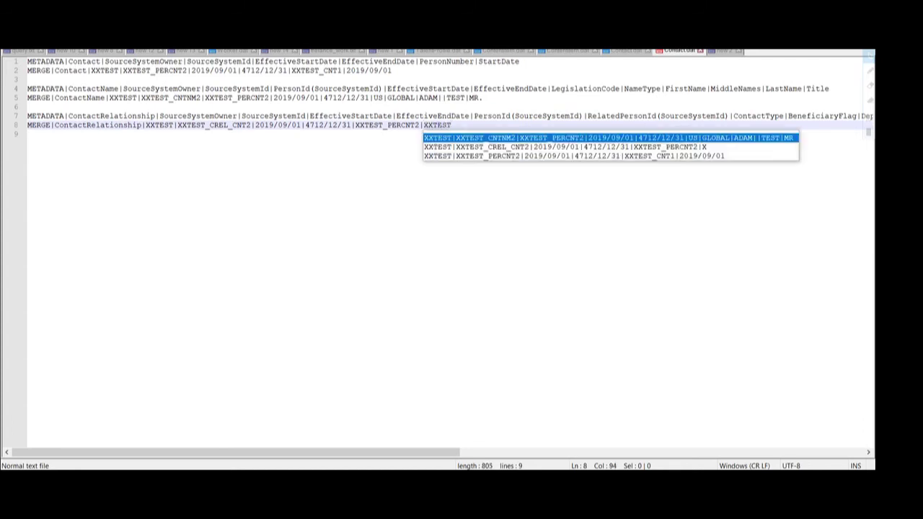
pyautogui.write('_PER1')
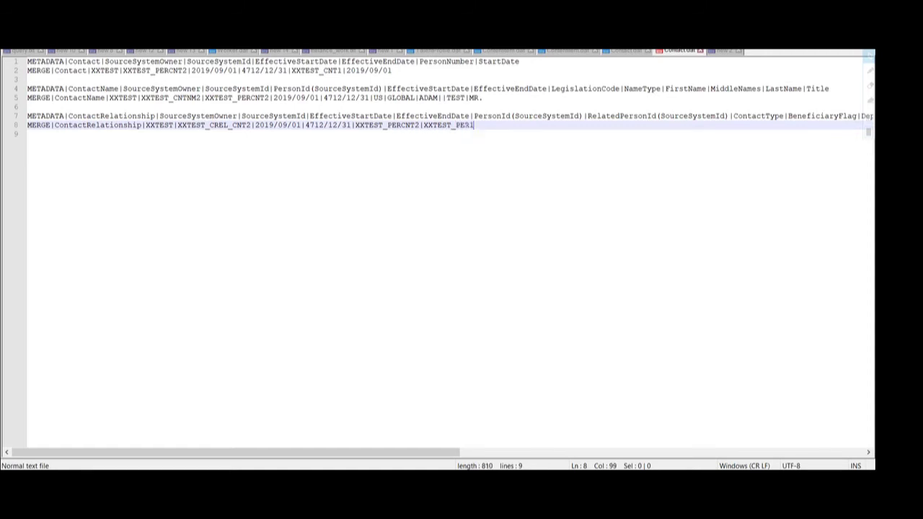
pyautogui.write('|')
pyautogui.doubleClick(461, 124)
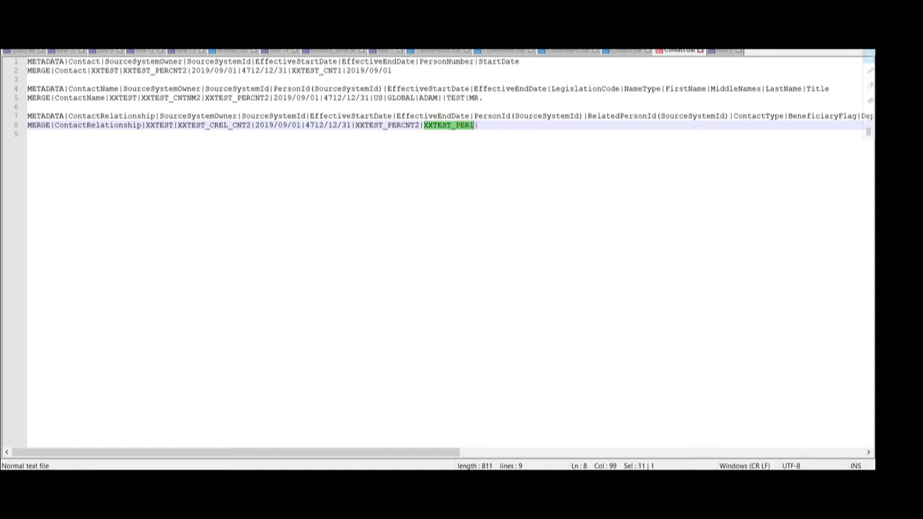
# Append Emergency as the contact type of the ContactRelationship row, followed by a pipe.
pyautogui.doubleClick(758, 117)
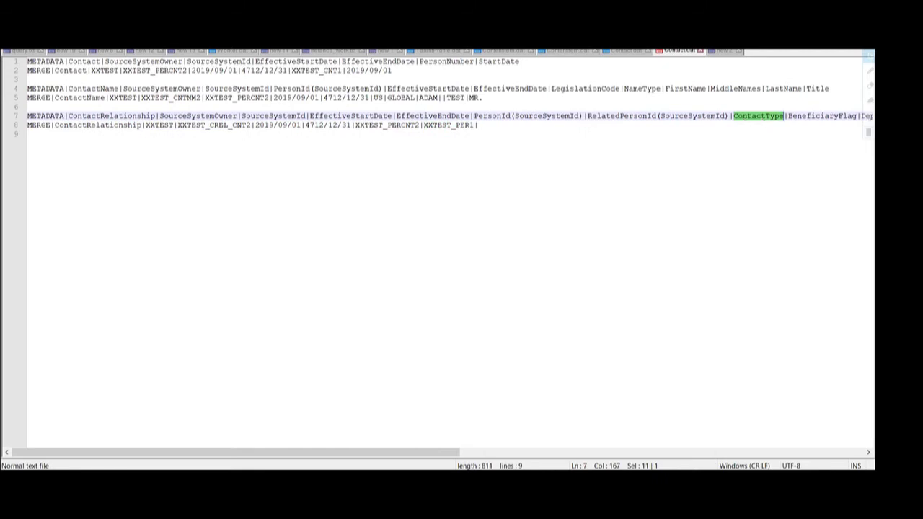
pyautogui.click(479, 125)
pyautogui.write('Eme')
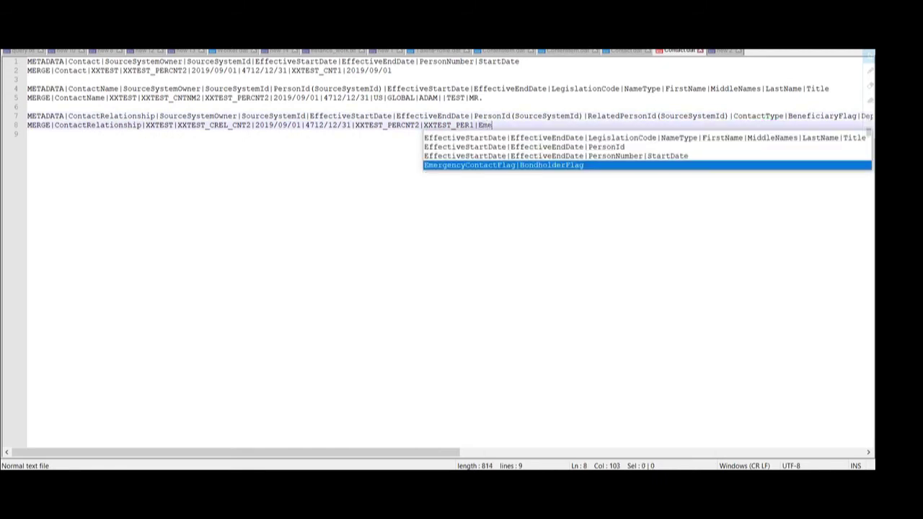
pyautogui.write('rgency|')
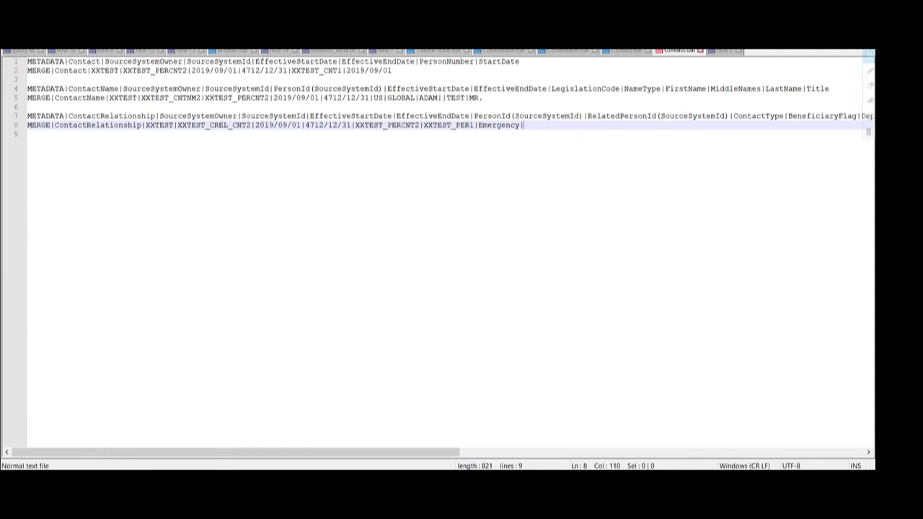
# Leave BeneficiaryFlag and DependentFlag empty in the ContactRelationship MERGE row by appending one pipe for each.
pyautogui.doubleClick(813, 116)
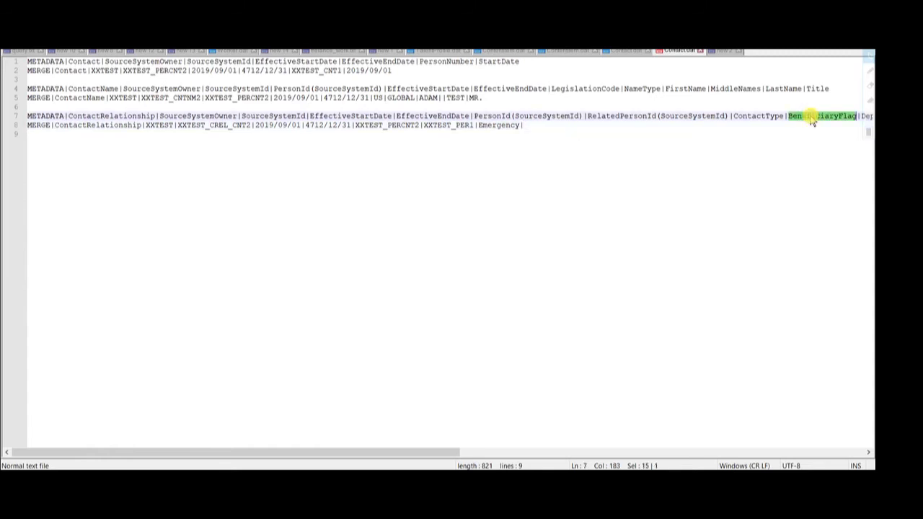
pyautogui.moveTo(443, 451); pyautogui.dragTo(581, 441)
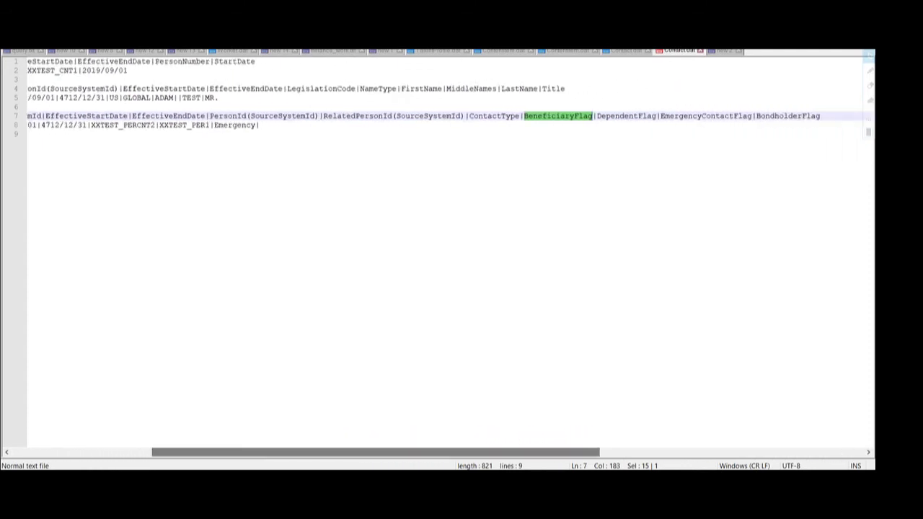
pyautogui.click(301, 126)
pyautogui.write('|')
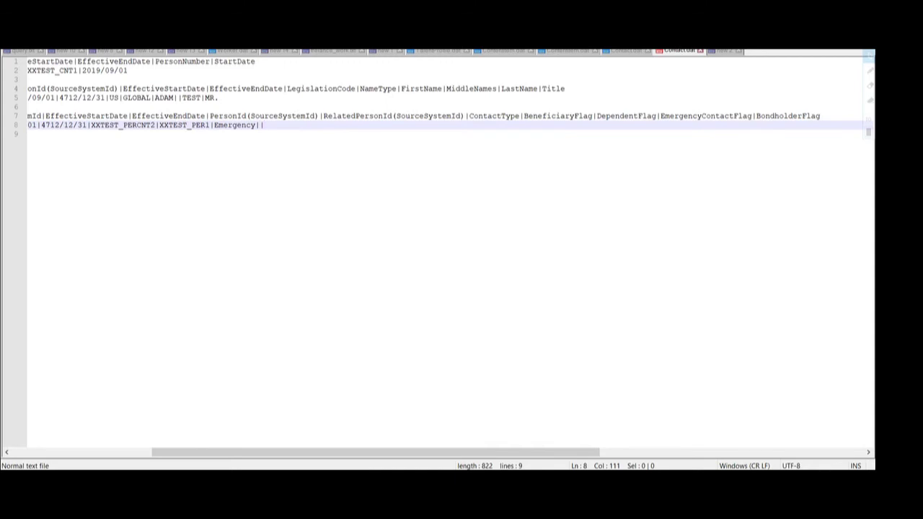
pyautogui.doubleClick(619, 116)
pyautogui.click(263, 125)
pyautogui.write('|')
# Append Y as the EmergencyContactFlag of the ContactRelationship MERGE row, followed by a pipe.
pyautogui.doubleClick(680, 116)
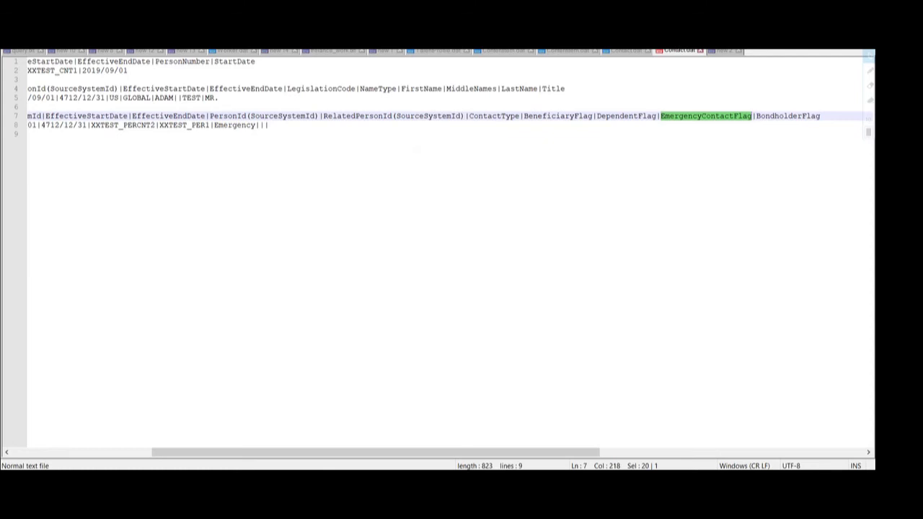
pyautogui.click(269, 125)
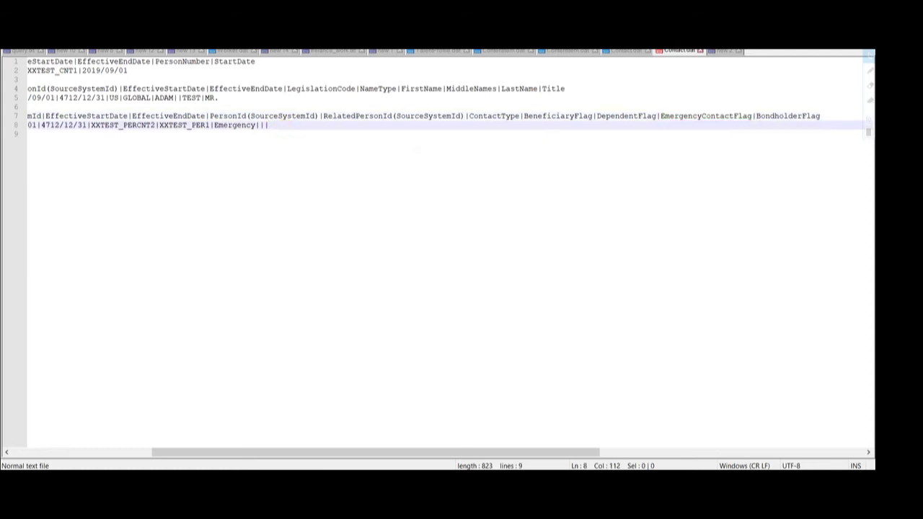
pyautogui.write('Y')
pyautogui.write('|')
# Return to the start of the empty last line and save the Contact.dat file.
pyautogui.moveTo(361, 453); pyautogui.dragTo(127, 453)
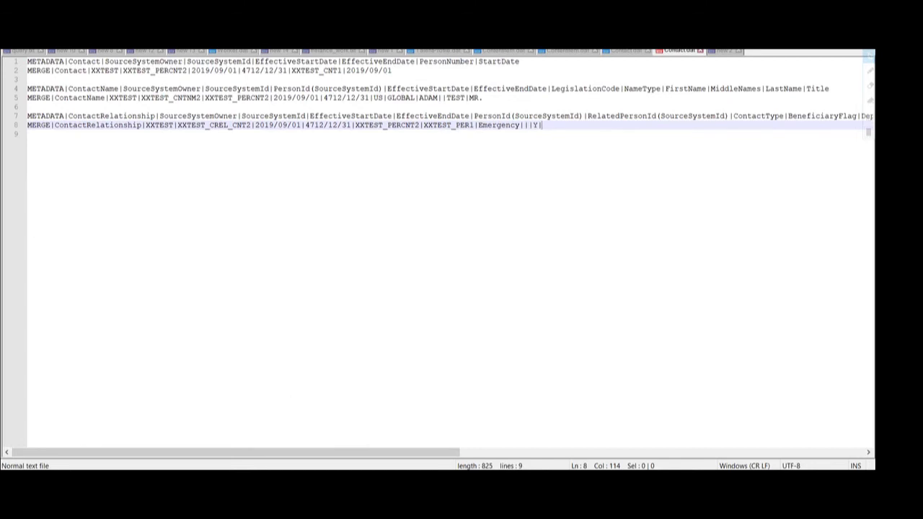
pyautogui.press('Down')
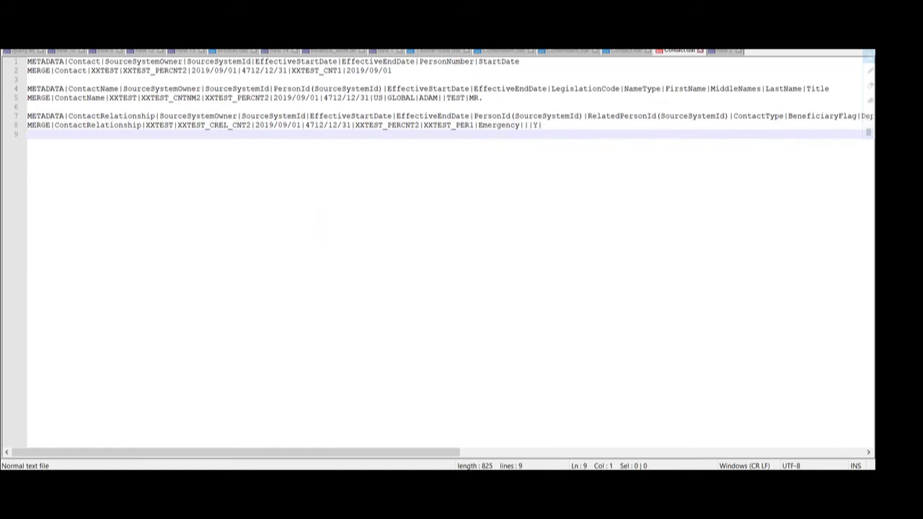
pyautogui.hotkey('ctrl', 's')
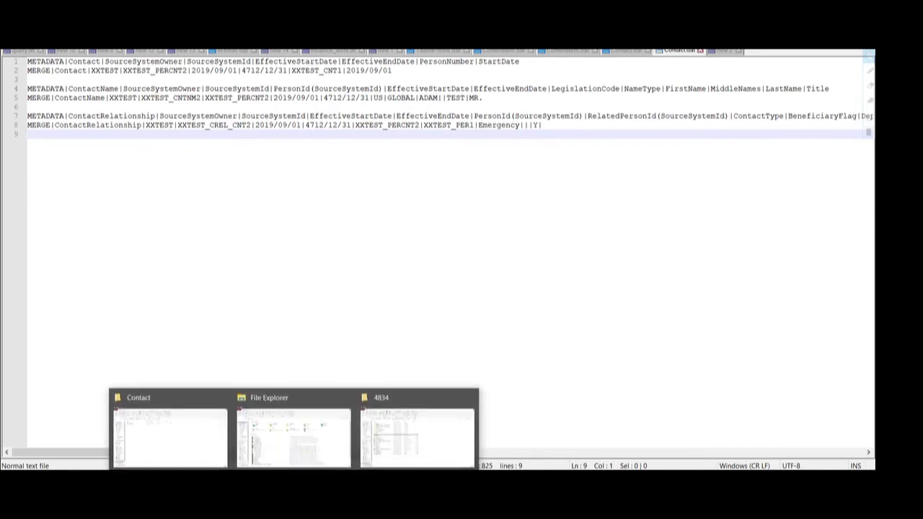
# Switch to the Contact folder in File Explorer and compress Contact.dat into a ZIP archive named Contact.zip.
pyautogui.click(165, 443)
pyautogui.click(131, 137)
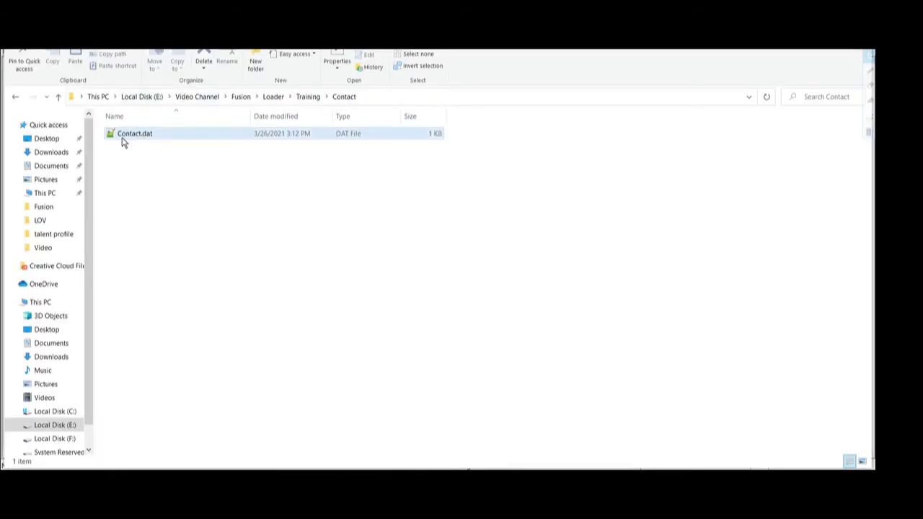
pyautogui.click(135, 133)
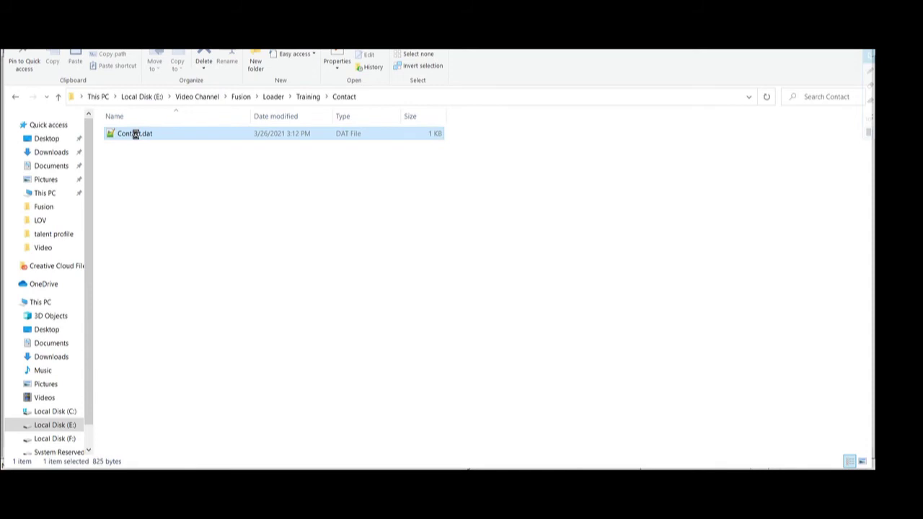
pyautogui.rightClick(135, 134)
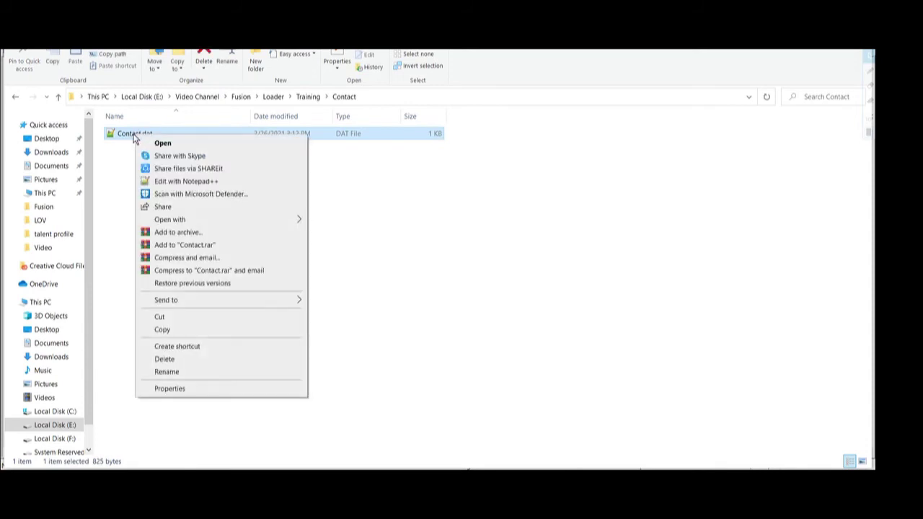
pyautogui.click(176, 232)
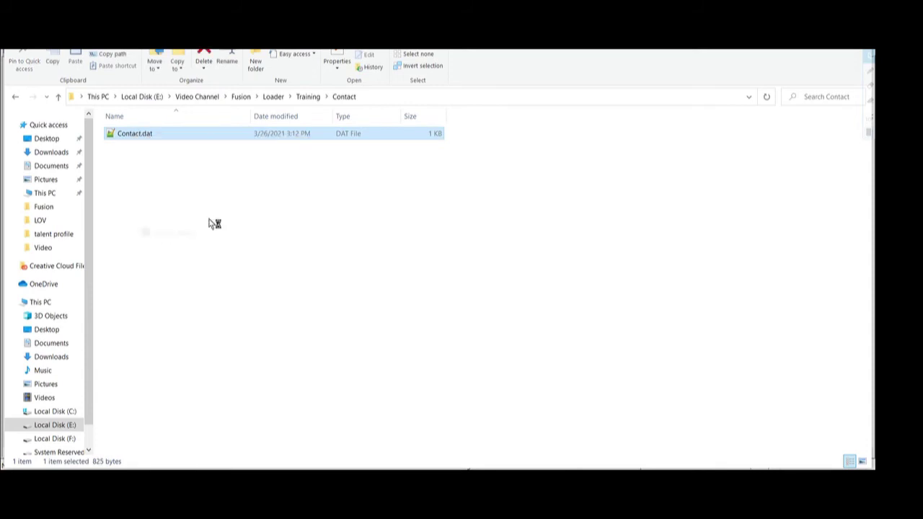
pyautogui.click(397, 229)
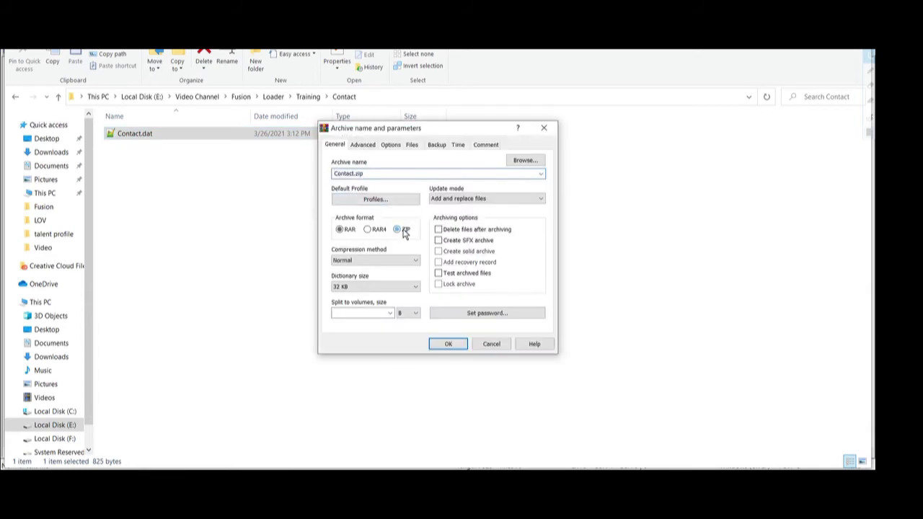
pyautogui.click(449, 344)
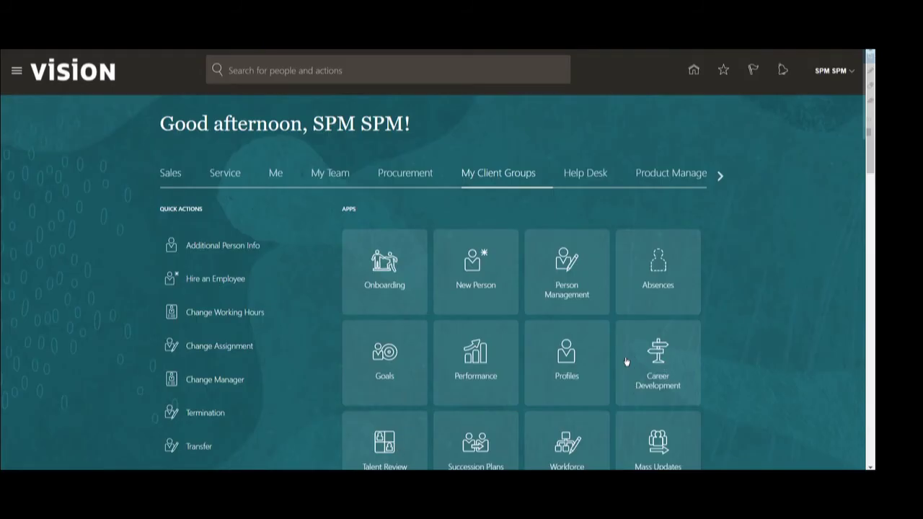
# Open the Import and Load Data task from Data Exchange in Oracle HCM Cloud.
pyautogui.scroll(-2, 668, 446)
pyautogui.scroll(-2, 671, 432)
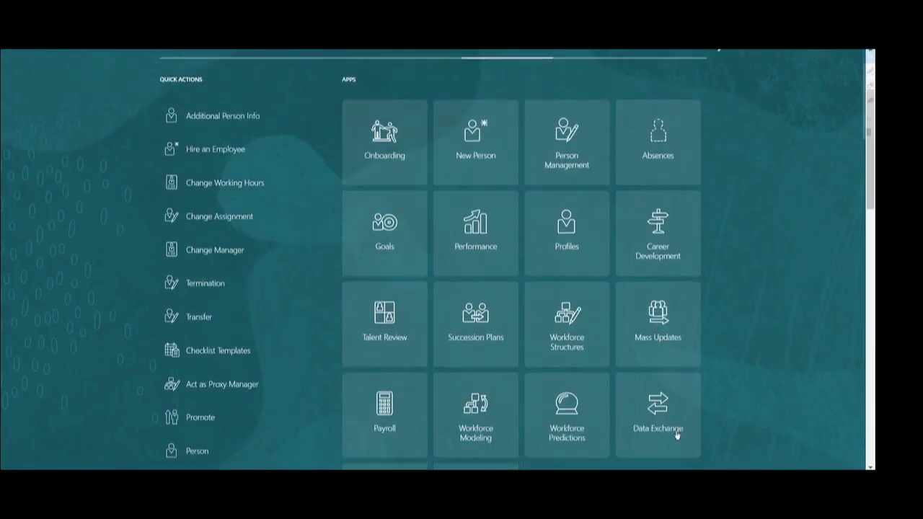
pyautogui.click(662, 390)
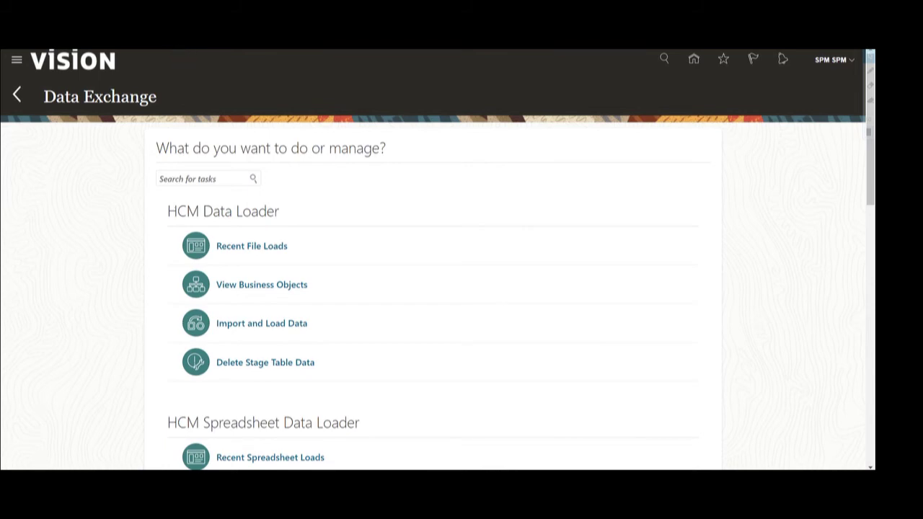
pyautogui.click(266, 323)
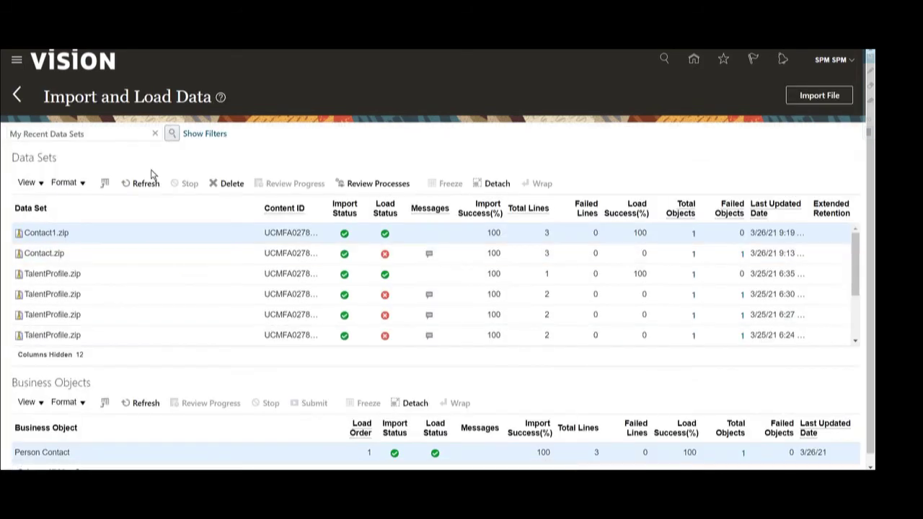
# Import the local file Contact.zip and submit its import and load request with the default parameters.
pyautogui.click(818, 91)
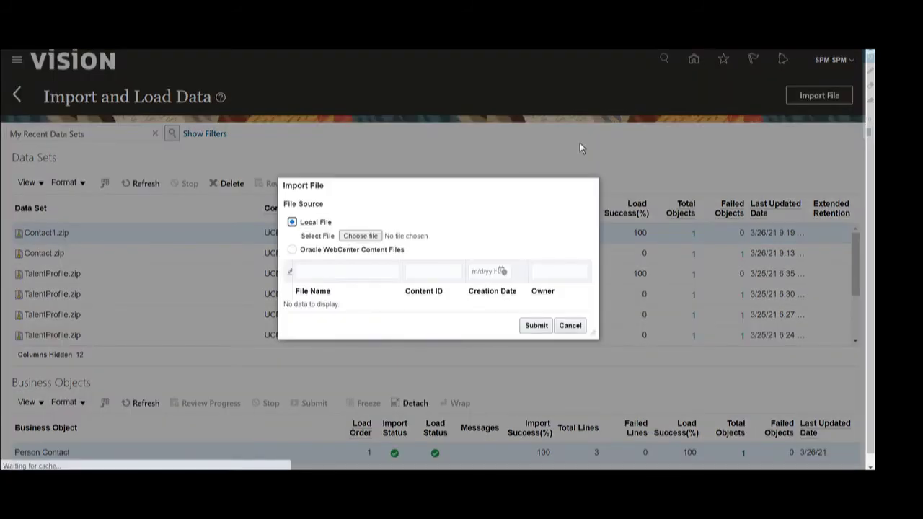
pyautogui.click(364, 237)
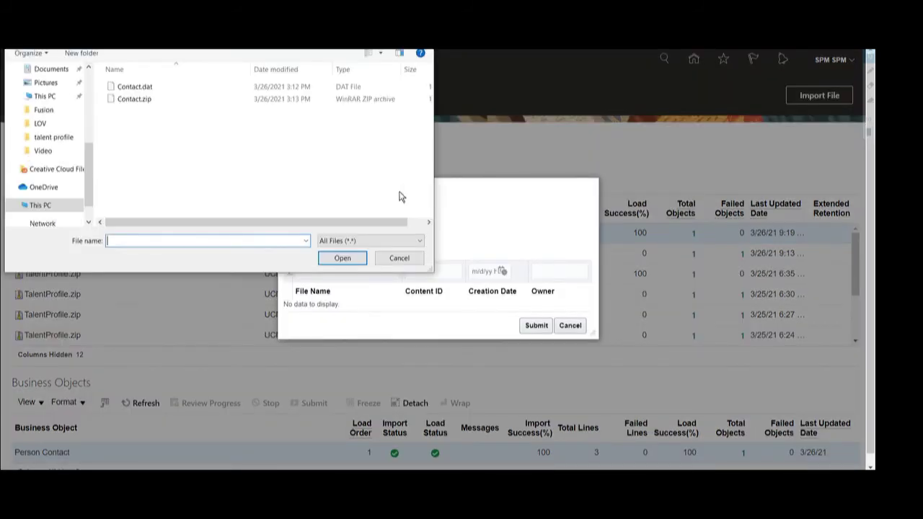
pyautogui.click(125, 101)
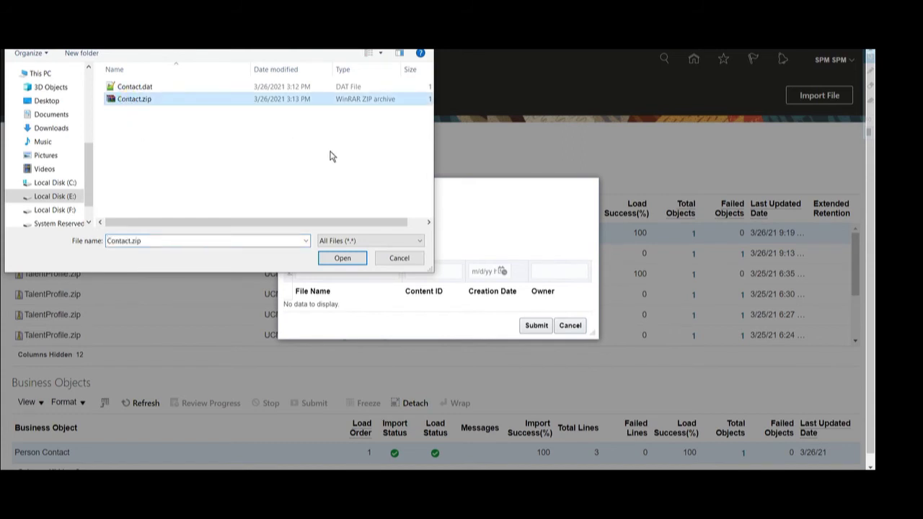
pyautogui.click(341, 259)
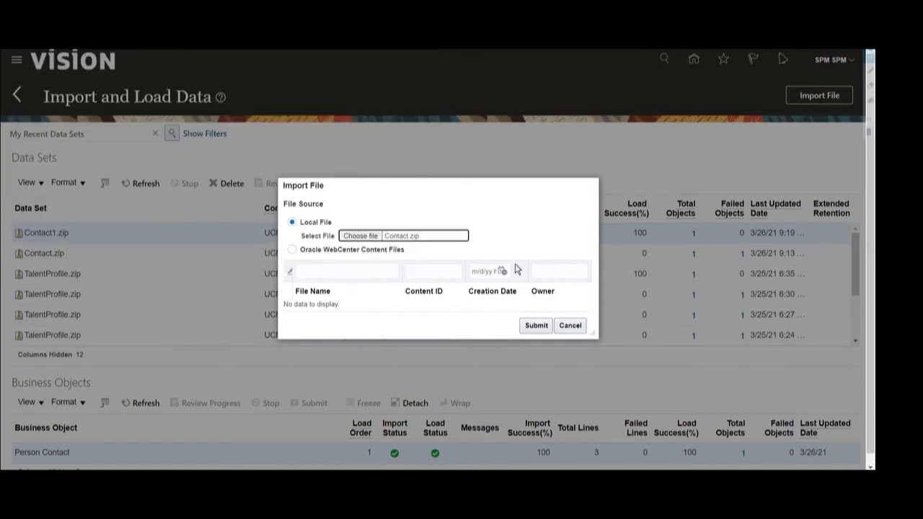
pyautogui.click(533, 326)
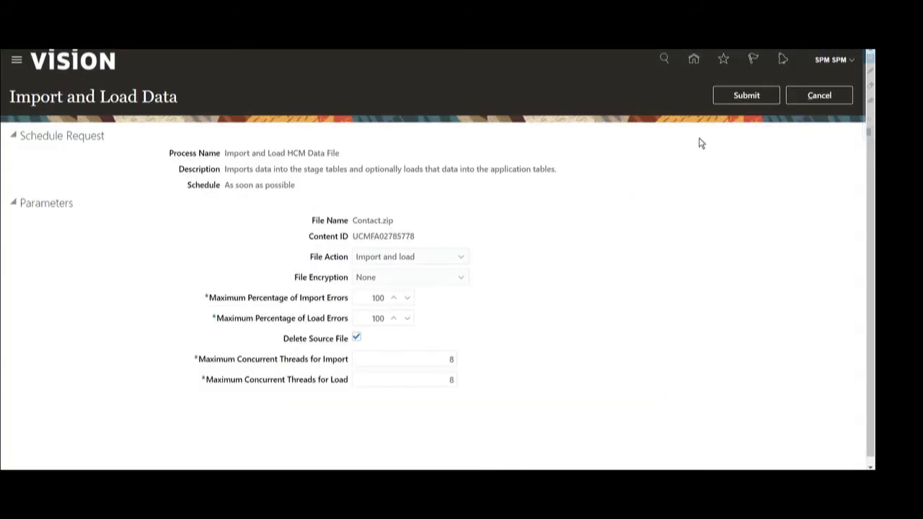
pyautogui.click(743, 95)
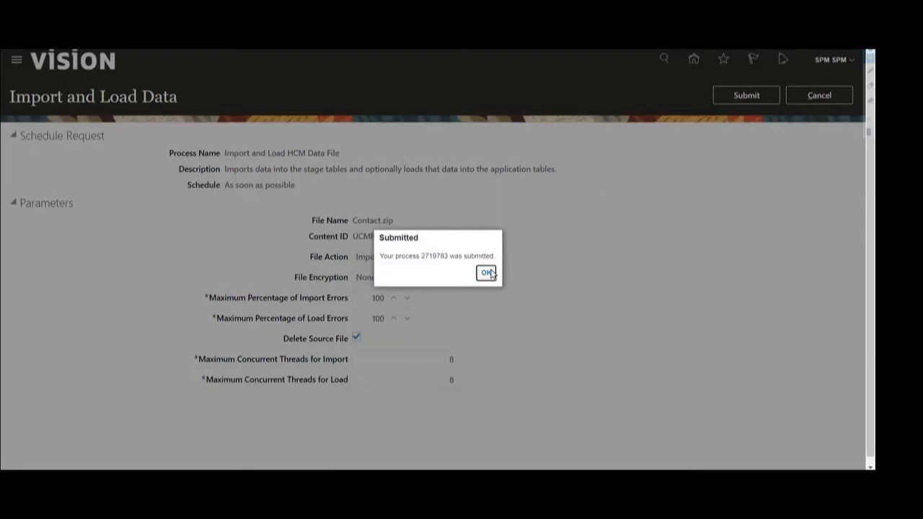
pyautogui.click(488, 273)
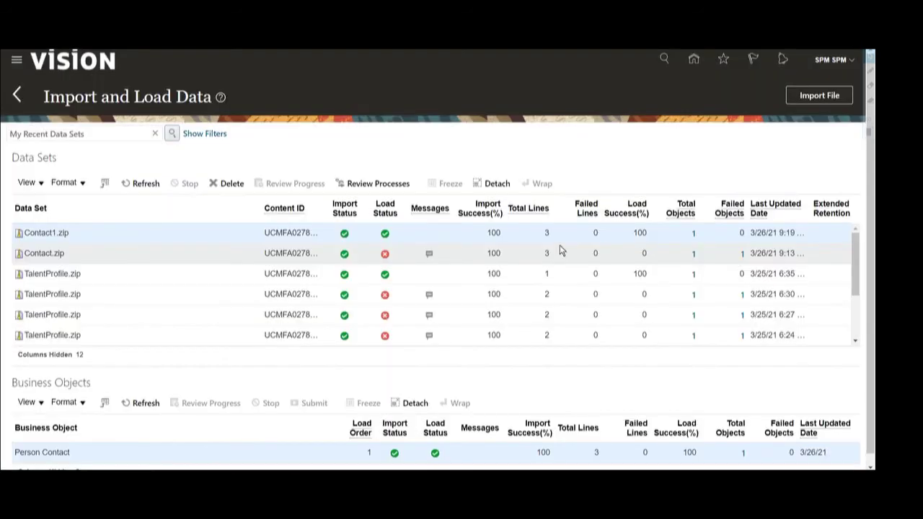
# Refresh the Data Sets table repeatedly to check for the newly submitted Contact.zip import.
pyautogui.click(131, 184)
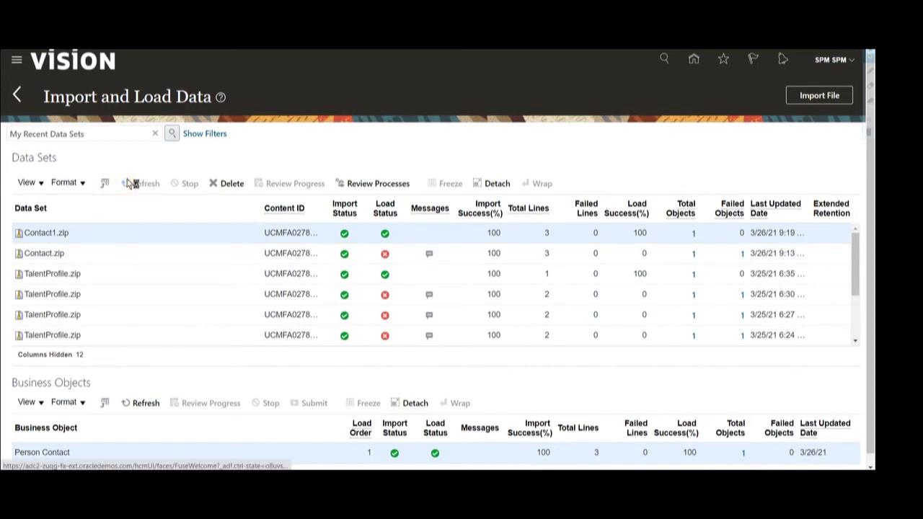
pyautogui.click(128, 183)
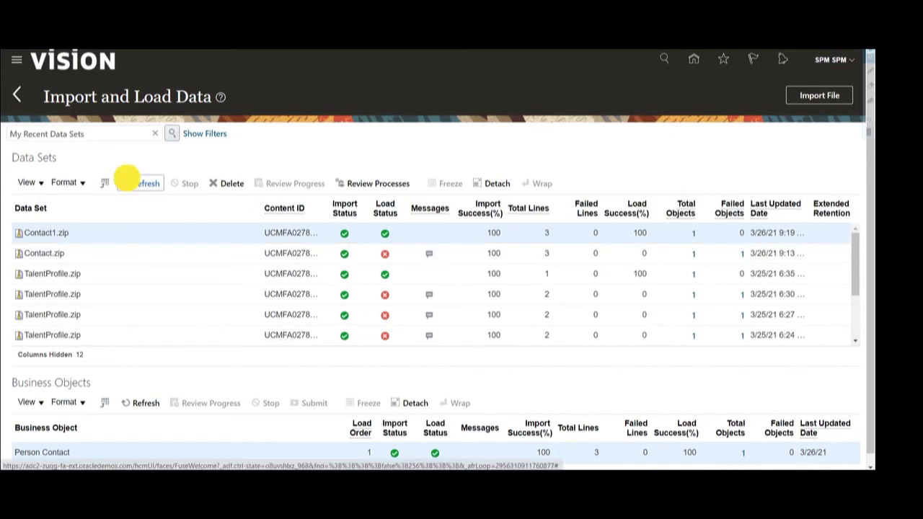
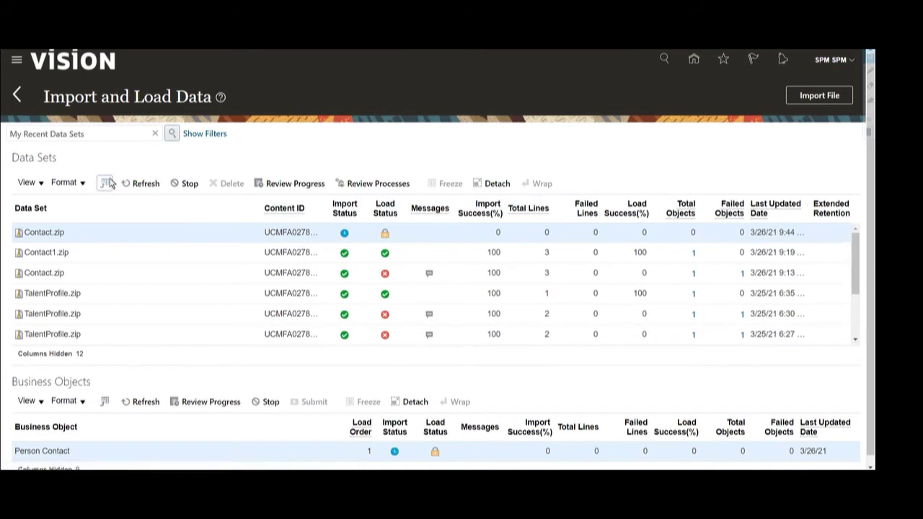
pyautogui.click(138, 184)
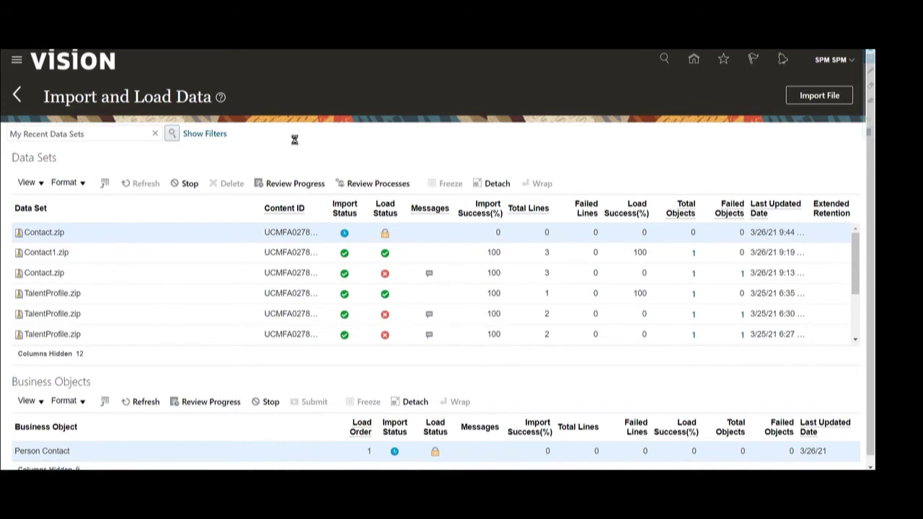
pyautogui.click(135, 182)
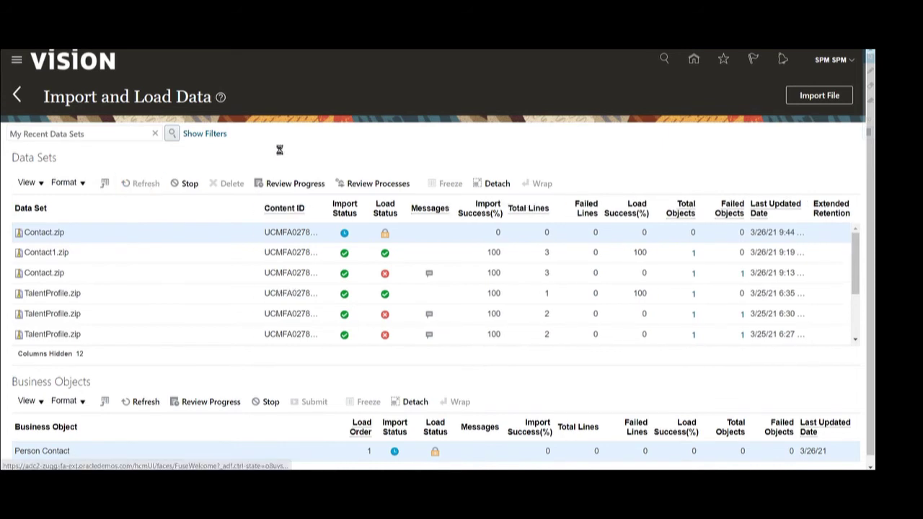
pyautogui.click(137, 184)
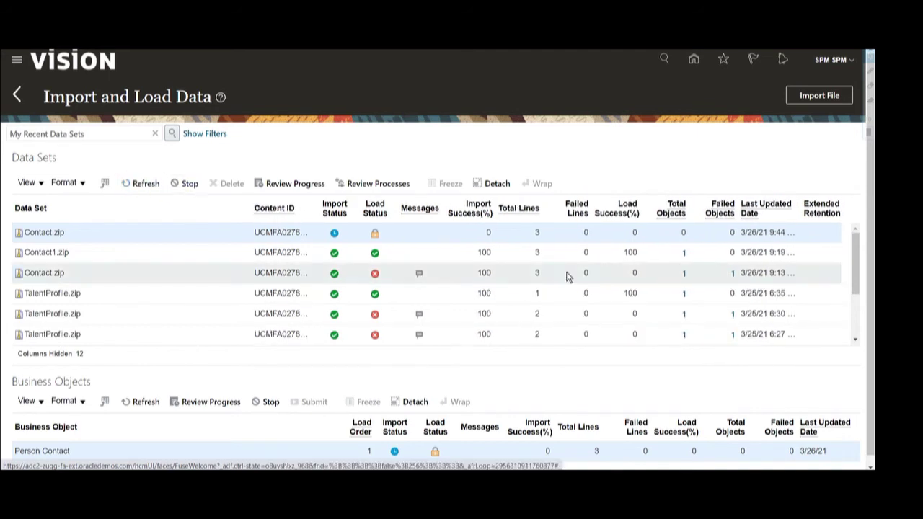
# Check the new Contact.zip data set's total lines, refresh the table, and check its import success percentage.
pyautogui.click(546, 232)
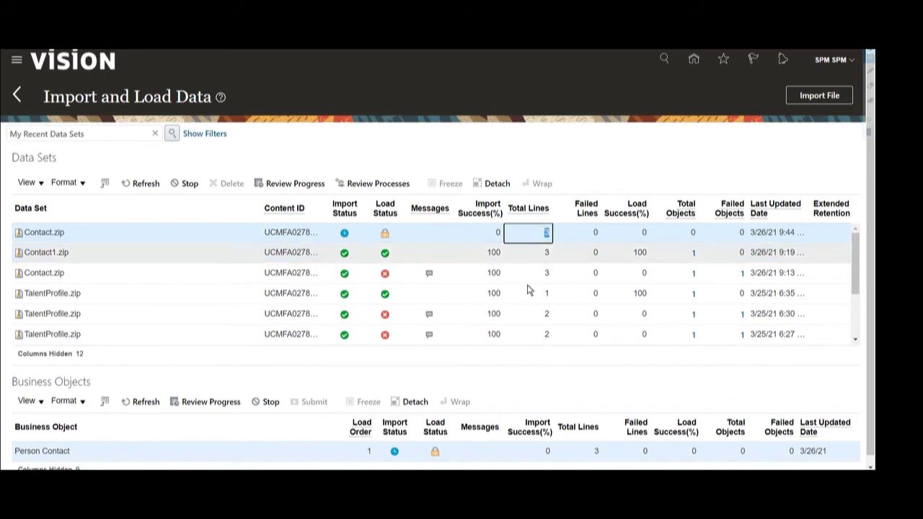
pyautogui.click(144, 185)
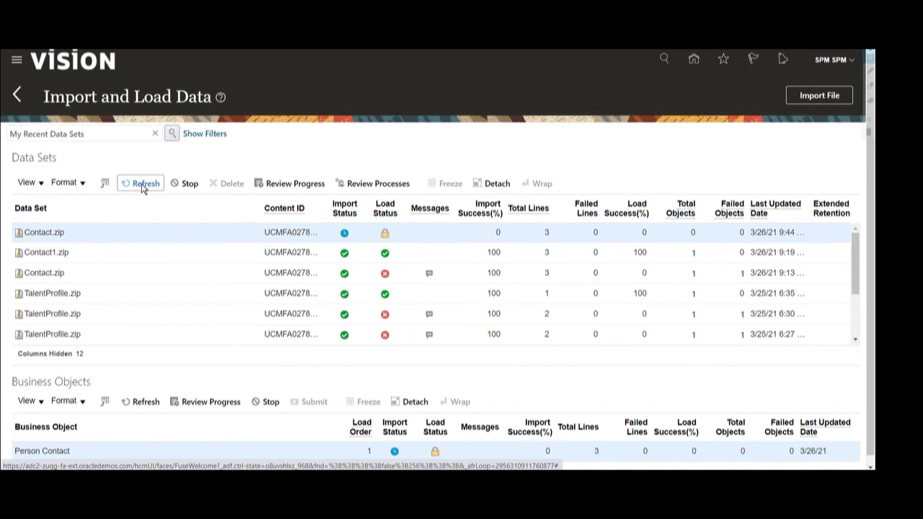
pyautogui.click(144, 186)
pyautogui.doubleClick(493, 232)
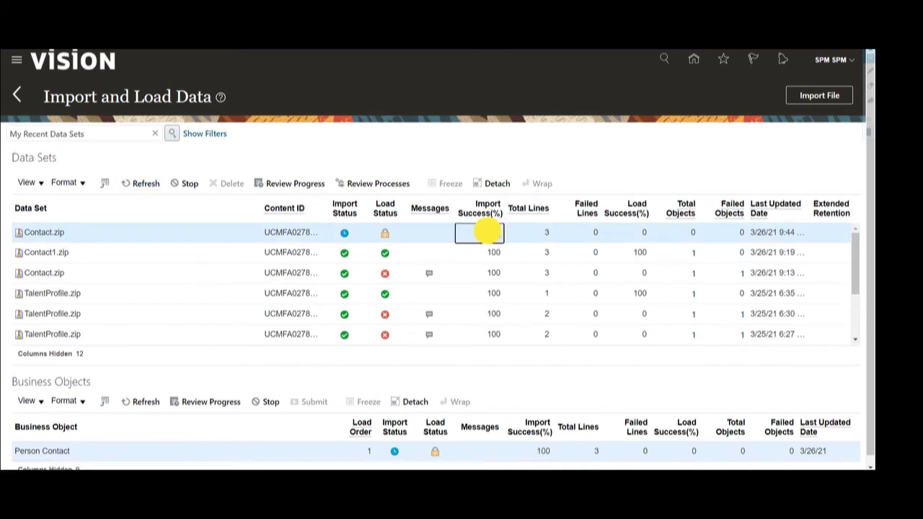
# Keep refreshing the Data Sets table to track the Contact.zip load, checking the Person Contact load success and the load status.
pyautogui.click(147, 184)
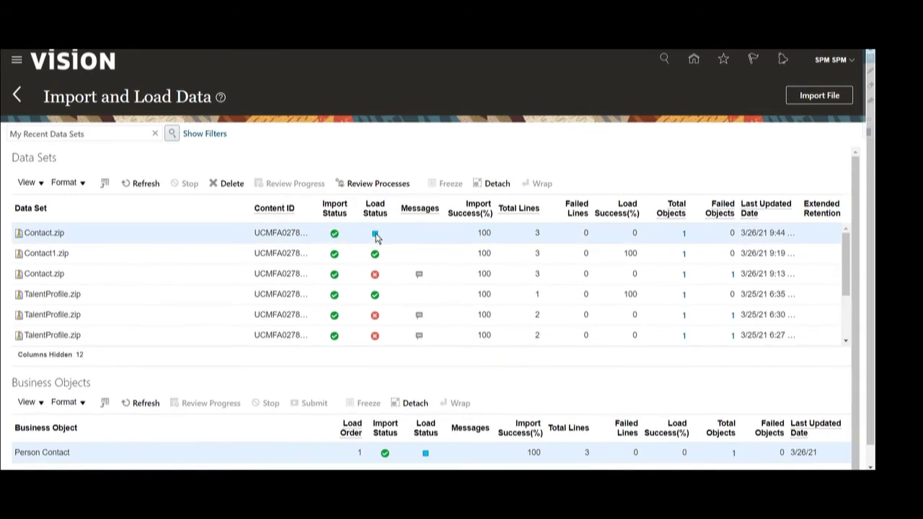
pyautogui.click(144, 184)
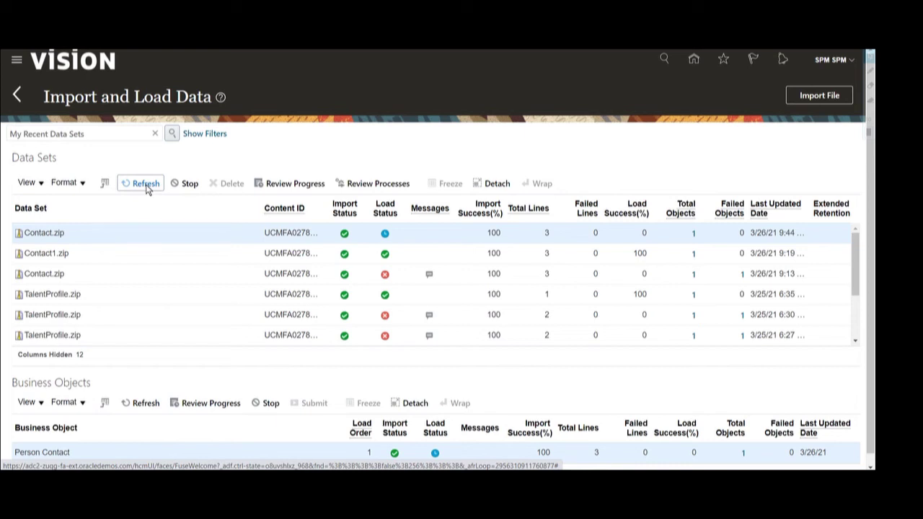
pyautogui.click(147, 186)
pyautogui.click(681, 453)
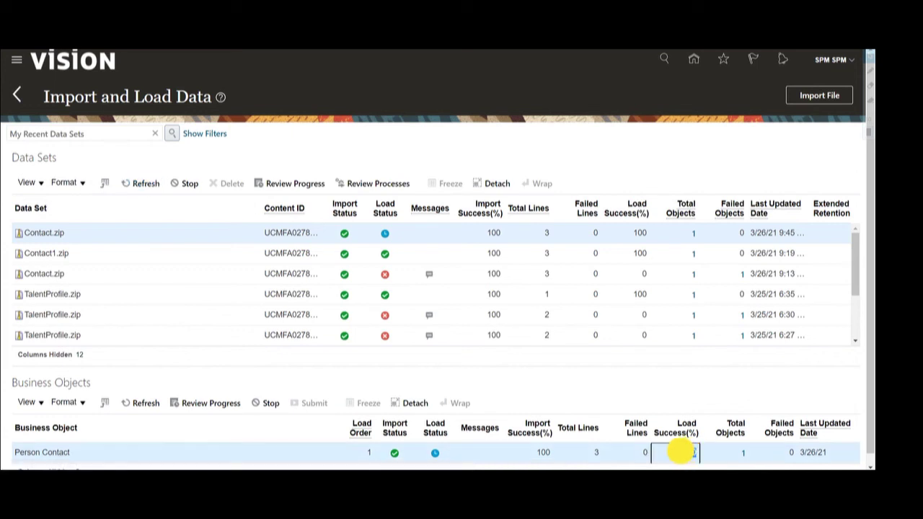
pyautogui.click(143, 185)
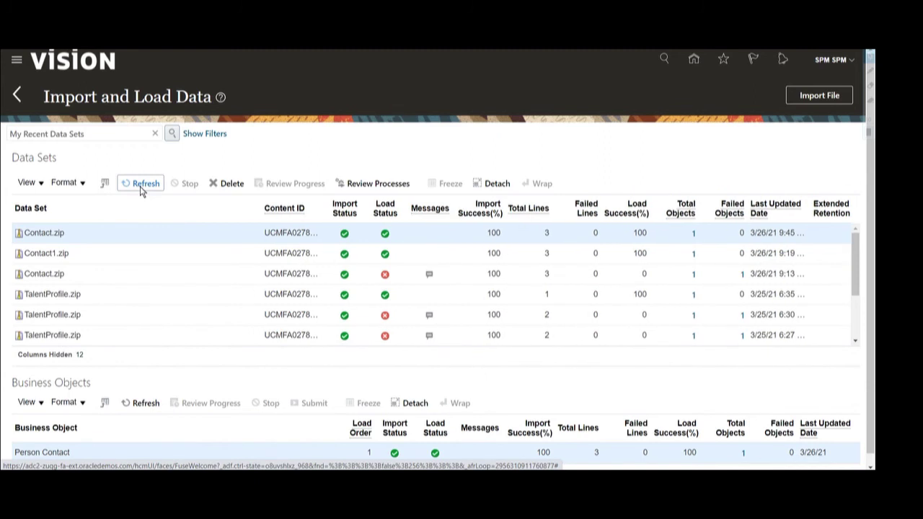
pyautogui.click(386, 233)
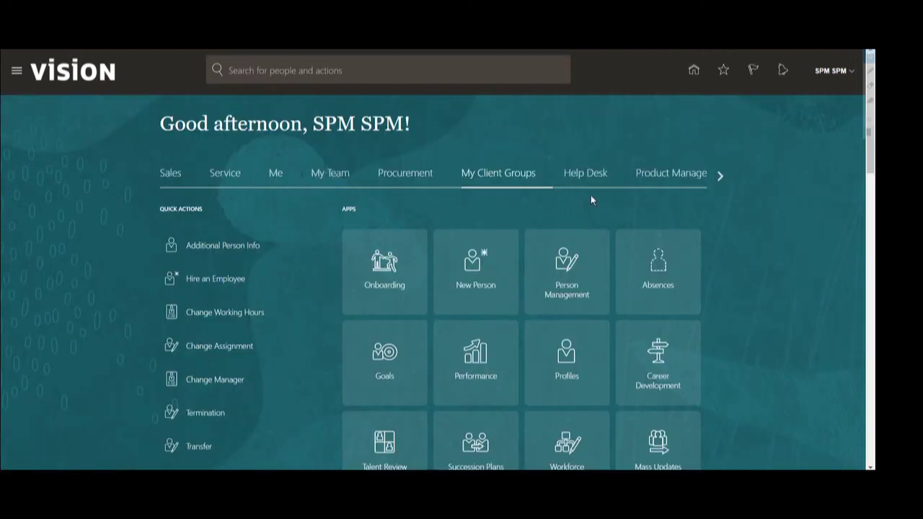
# Open Person Management, check the related person ID in the ContactRelationship row of Contact.dat, and search by the test employee's person number.
pyautogui.click(564, 287)
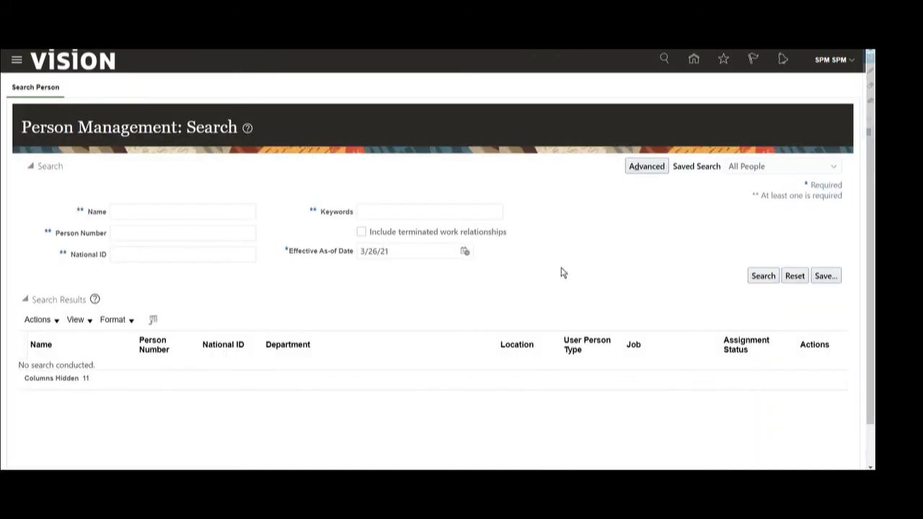
pyautogui.click(129, 230)
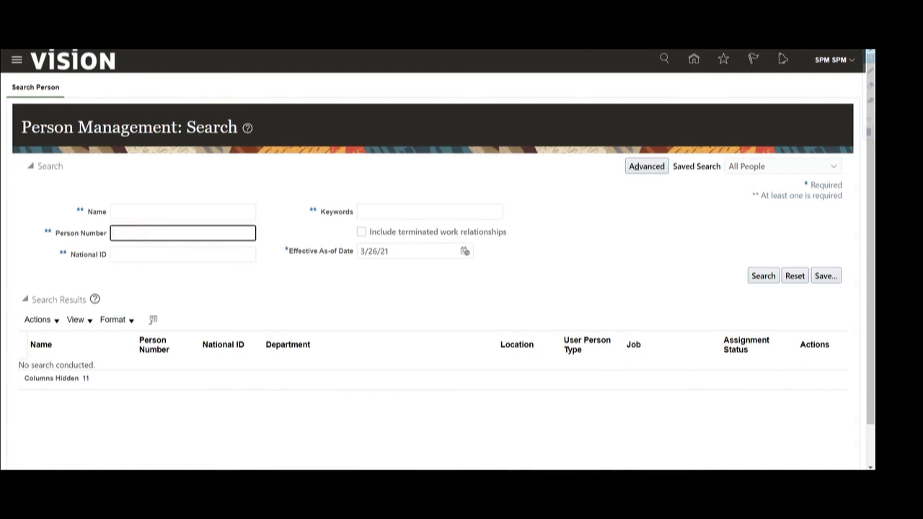
pyautogui.hotkey('alt', 'Tab')
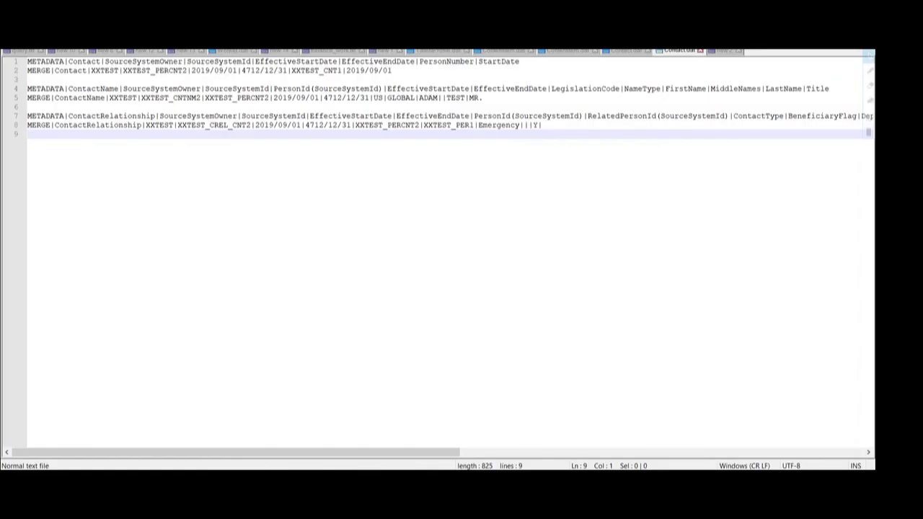
pyautogui.doubleClick(444, 125)
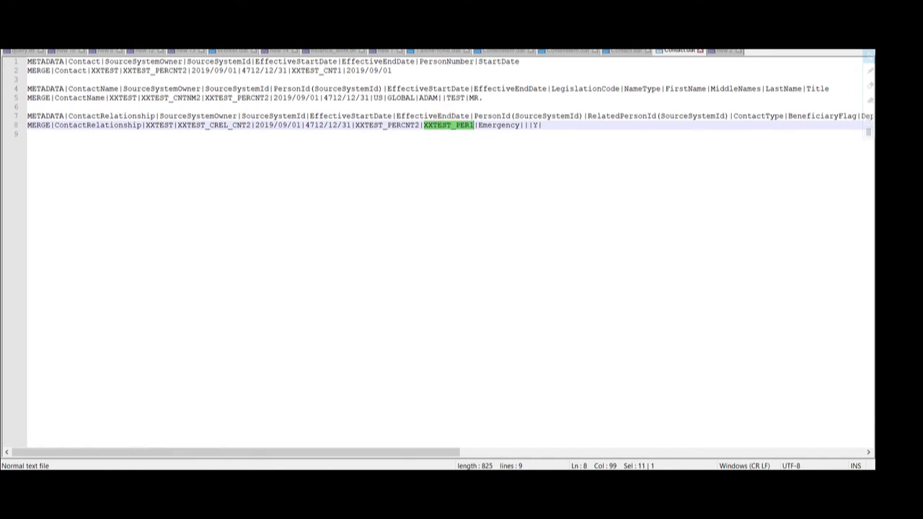
pyautogui.hotkey('alt', 'Tab')
pyautogui.write('XXTEST_')
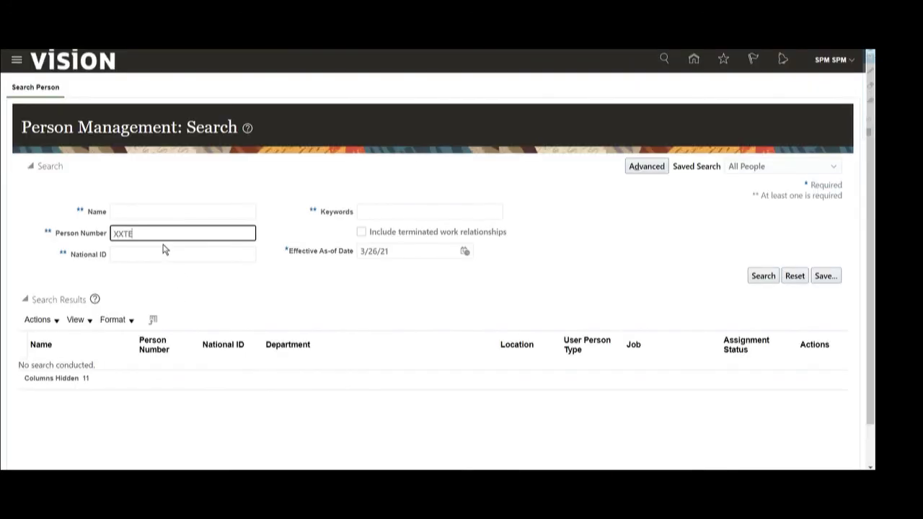
pyautogui.click(763, 275)
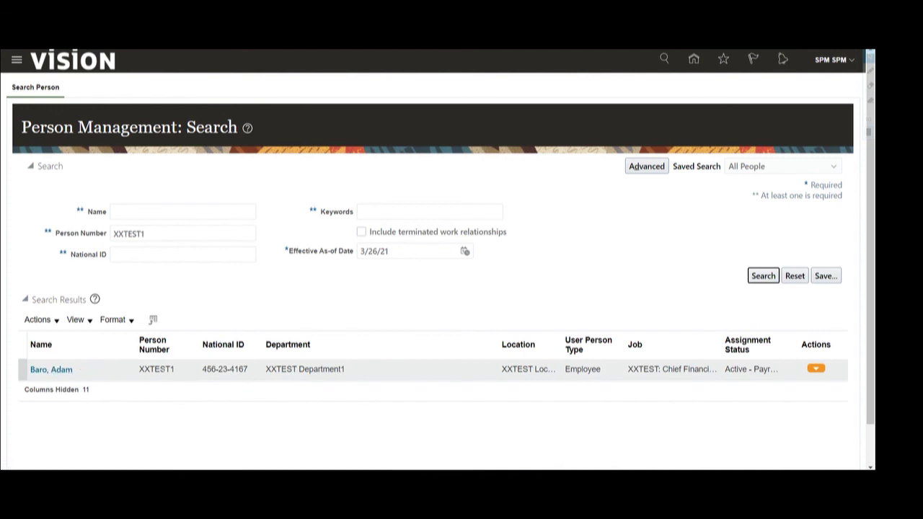
# Open the found employee's record and display the contacts in their Person details.
pyautogui.click(62, 369)
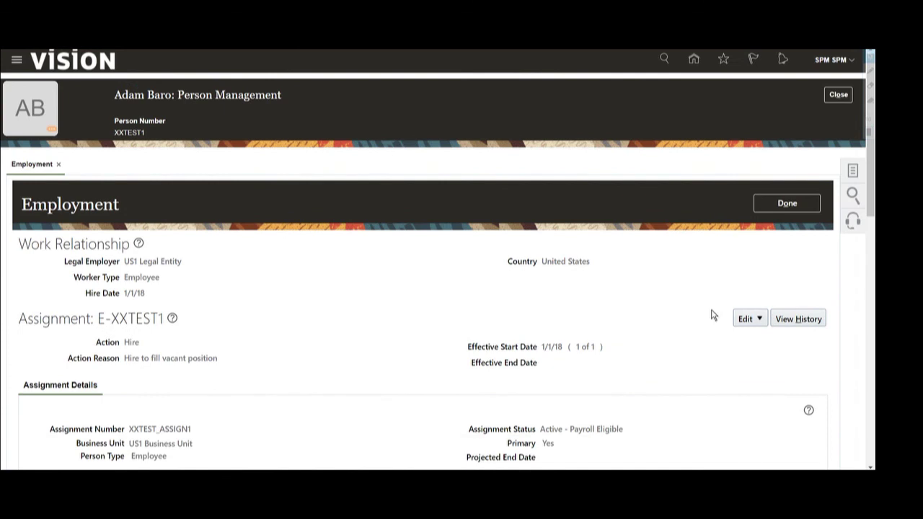
pyautogui.click(854, 171)
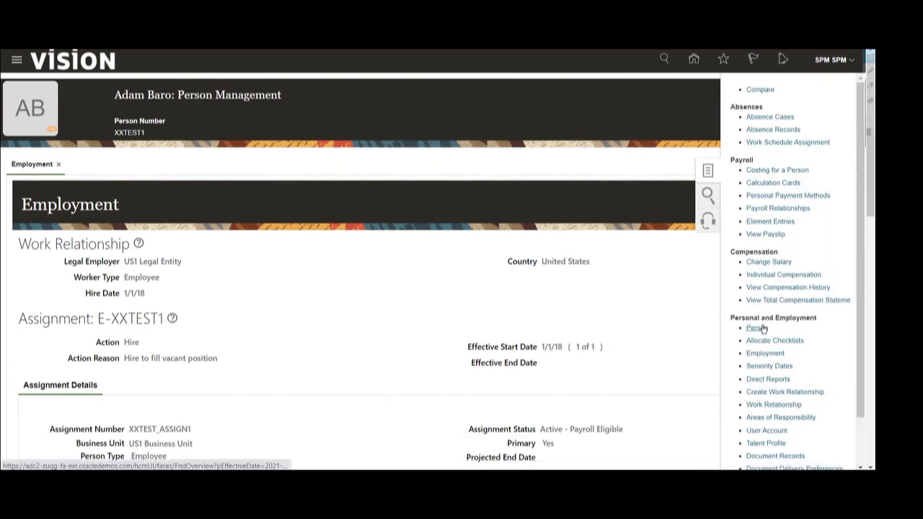
pyautogui.click(758, 328)
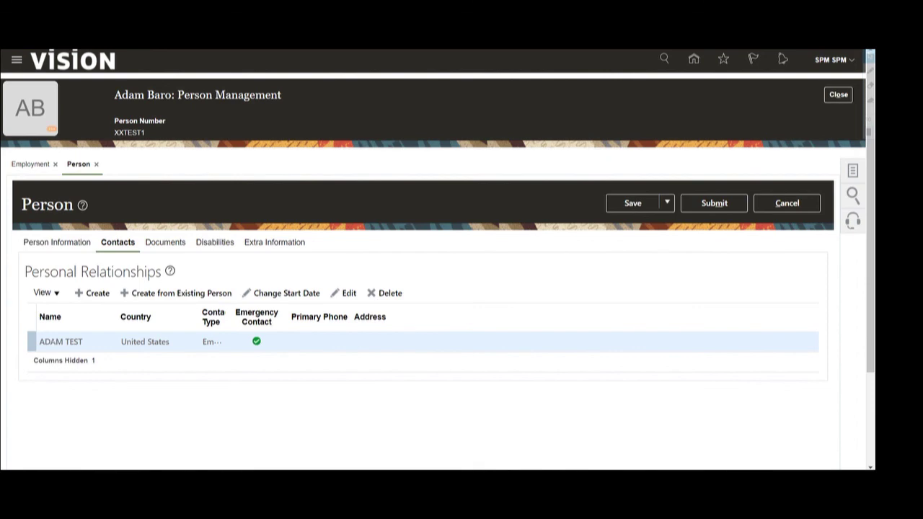
# Compare the first and last names in the ContactName row of Contact.dat with the contact listed under Personal Relationships.
pyautogui.click(435, 476)
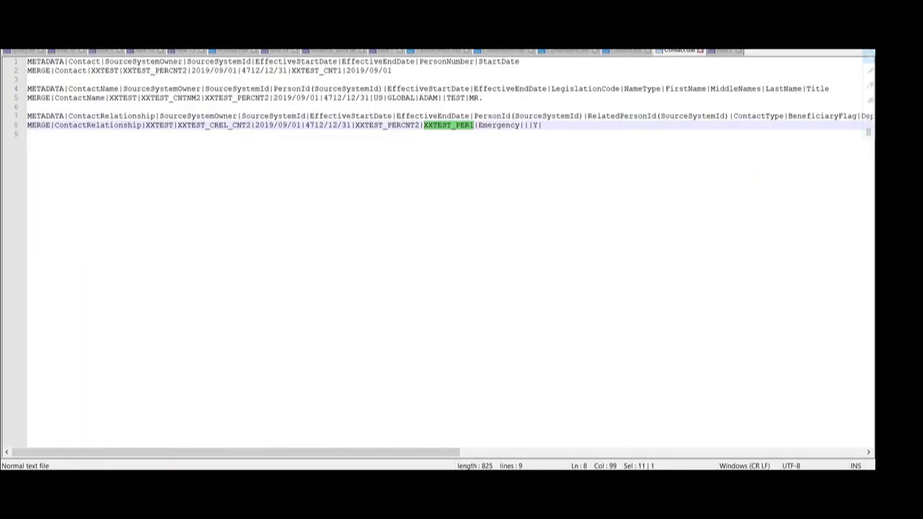
pyautogui.doubleClick(429, 97)
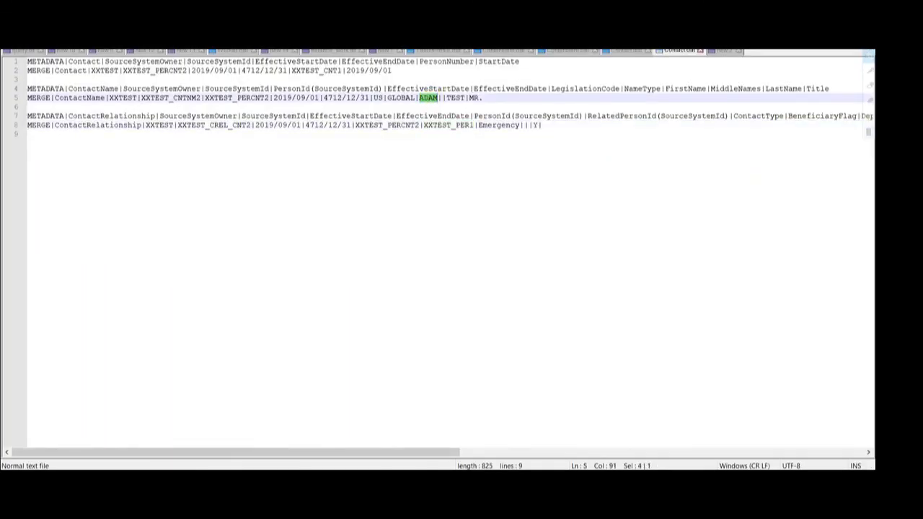
pyautogui.hotkey('alt', 'Tab')
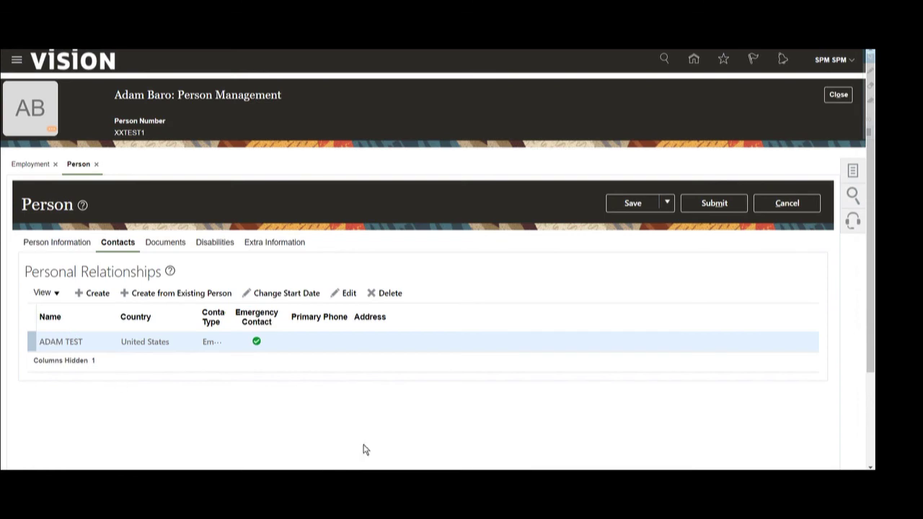
pyautogui.hotkey('alt', 'Tab')
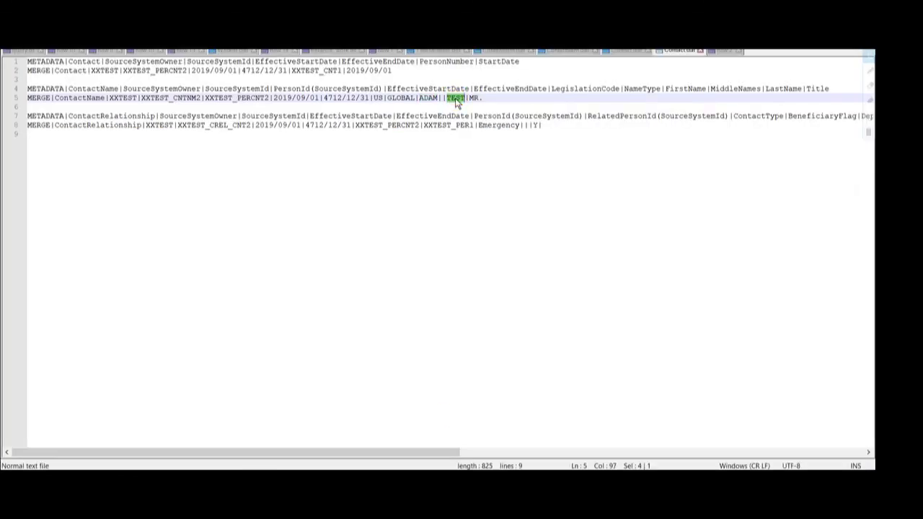
pyautogui.hotkey('alt', 'Tab')
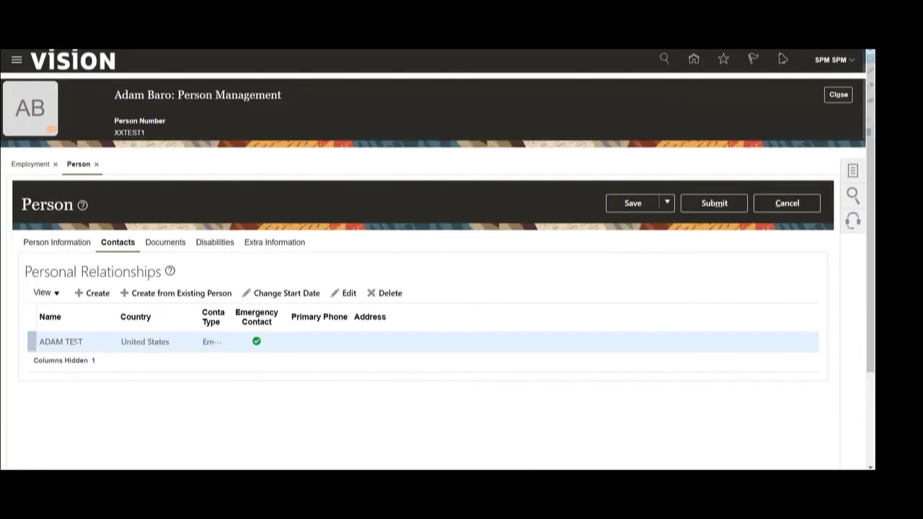
pyautogui.doubleClick(76, 342)
# Compare the listed contact's country with the legislation code in the ContactName row of Contact.dat.
pyautogui.press('Tab')
pyautogui.hotkey('alt', 'Tab')
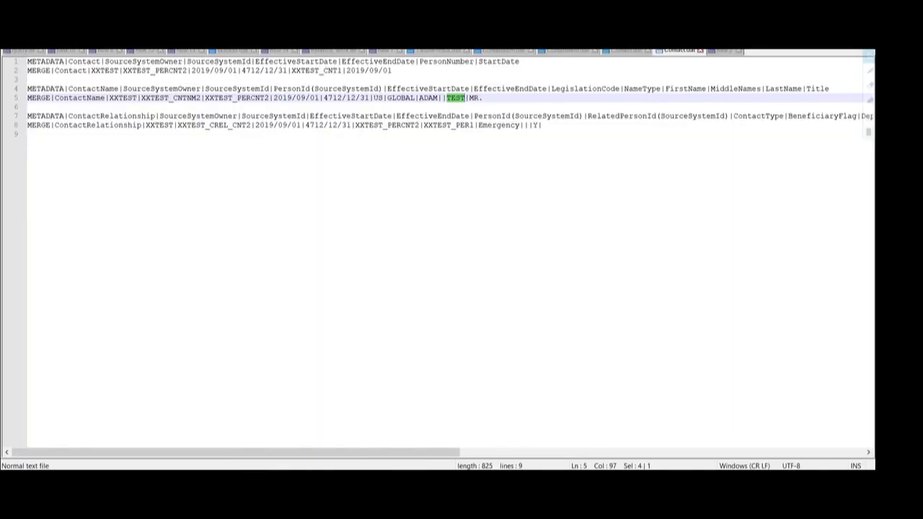
pyautogui.doubleClick(378, 98)
pyautogui.tripleClick(378, 98)
pyautogui.doubleClick(378, 98)
pyautogui.hotkey('alt', 'Tab')
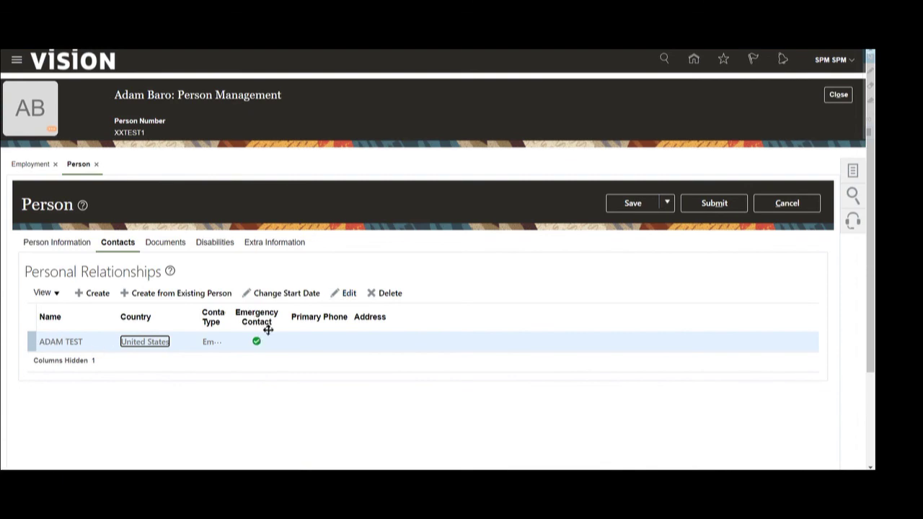
# Open the listed contact for editing and examine its effective start date and contact type.
pyautogui.click(349, 294)
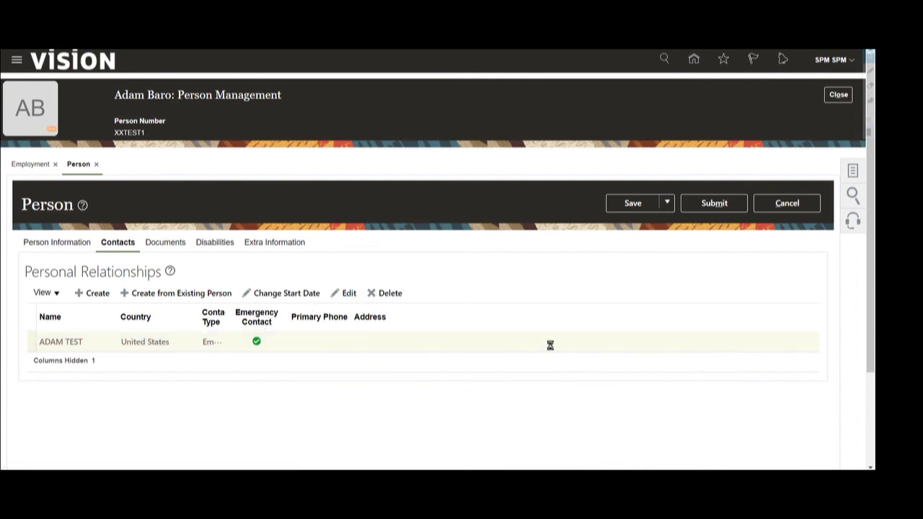
pyautogui.moveTo(446, 157); pyautogui.dragTo(420, 156)
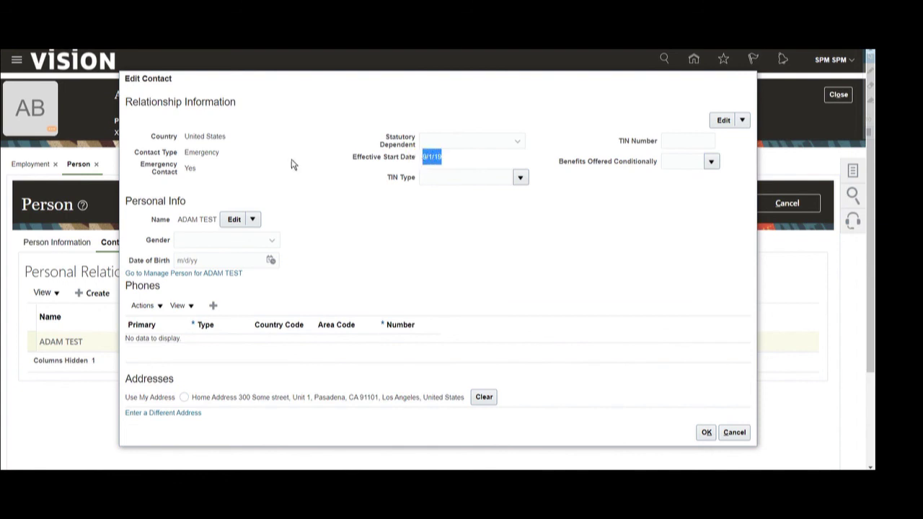
pyautogui.doubleClick(199, 152)
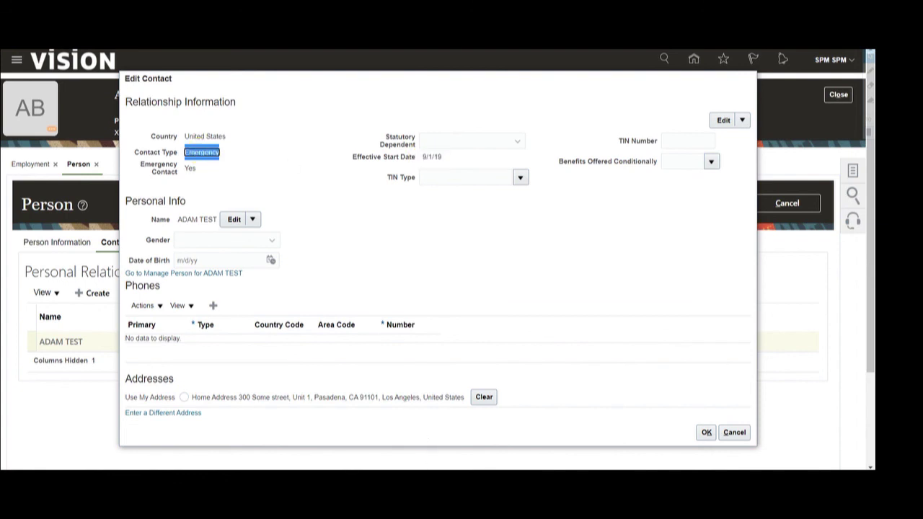
# Compare the contact type and effective start date in the ContactRelationship row of Contact.dat with the Edit Contact values.
pyautogui.hotkey('alt', 'Tab')
pyautogui.doubleClick(498, 125)
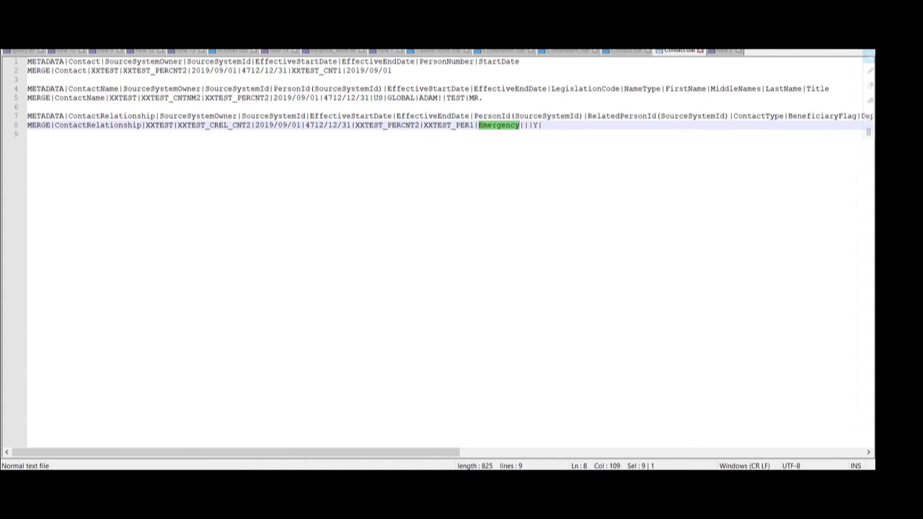
pyautogui.moveTo(301, 125); pyautogui.dragTo(254, 125)
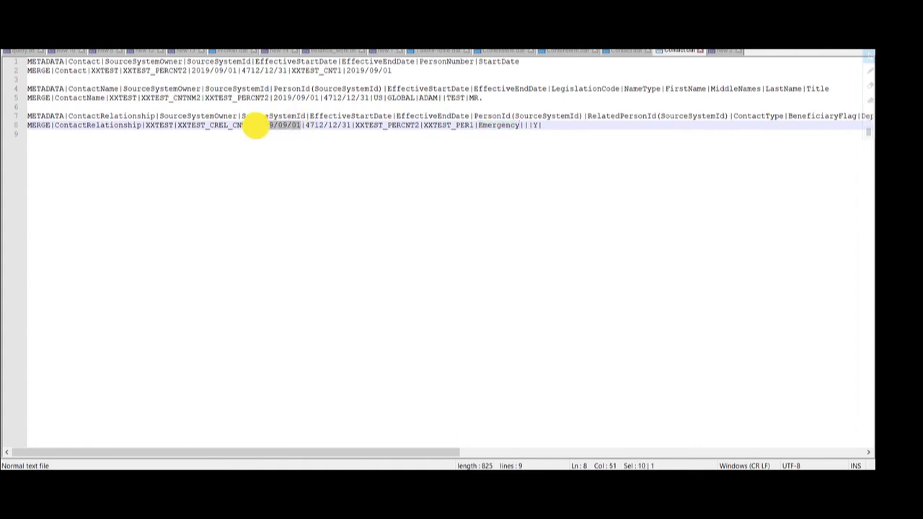
pyautogui.hotkey('alt', 'Tab')
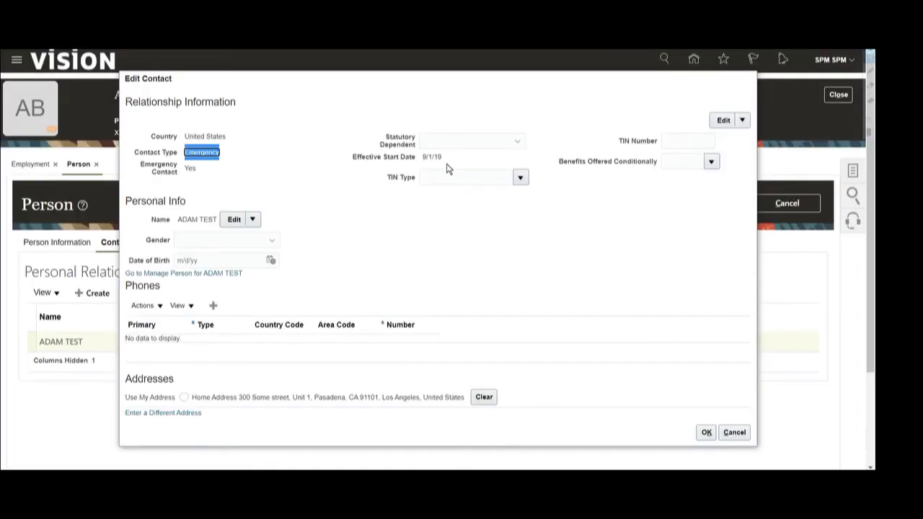
pyautogui.moveTo(445, 157); pyautogui.dragTo(420, 156)
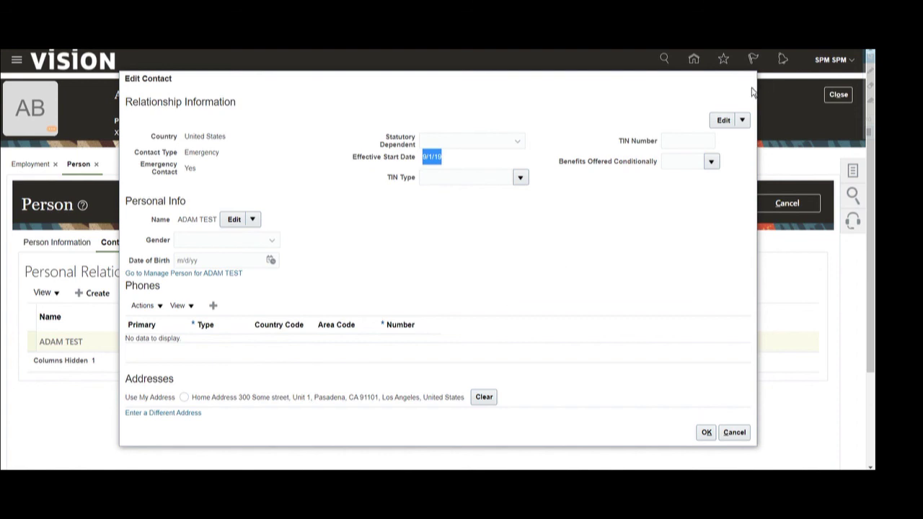
# Close the contact details without saving and return to the home page.
pyautogui.click(730, 435)
pyautogui.click(730, 435)
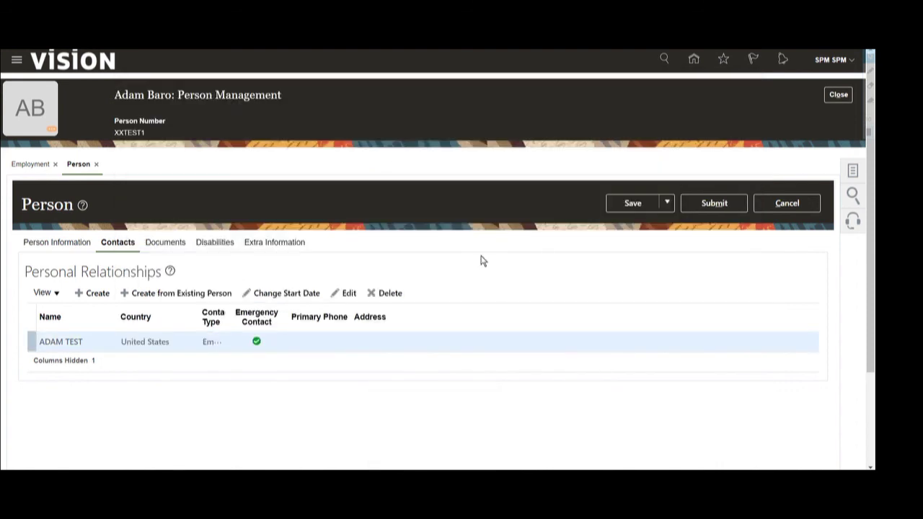
pyautogui.click(694, 59)
pyautogui.click(342, 54)
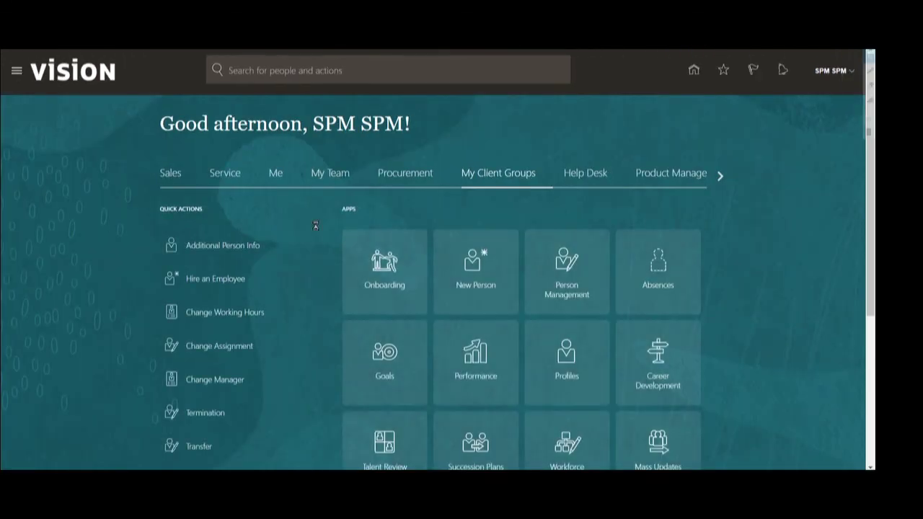